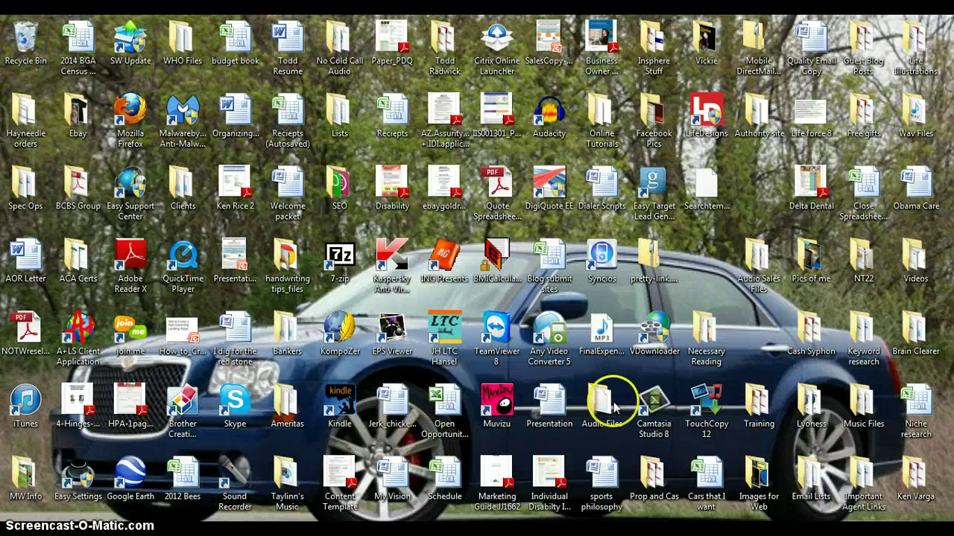
# - Launch Camtasia Studio 8 from its desktop shortcut, opening an empty untitled project
pyautogui.doubleClick(647, 401)
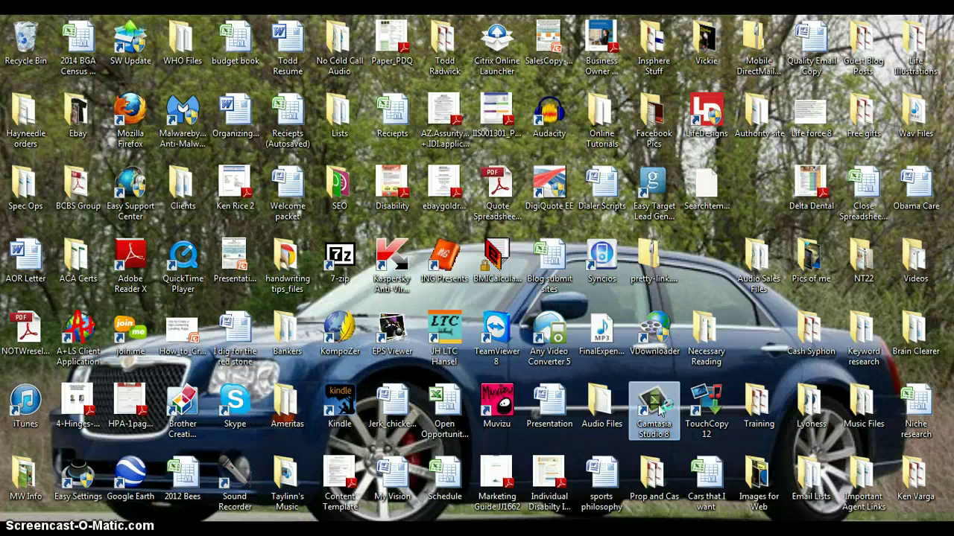
pyautogui.click(647, 406)
pyautogui.click(657, 421)
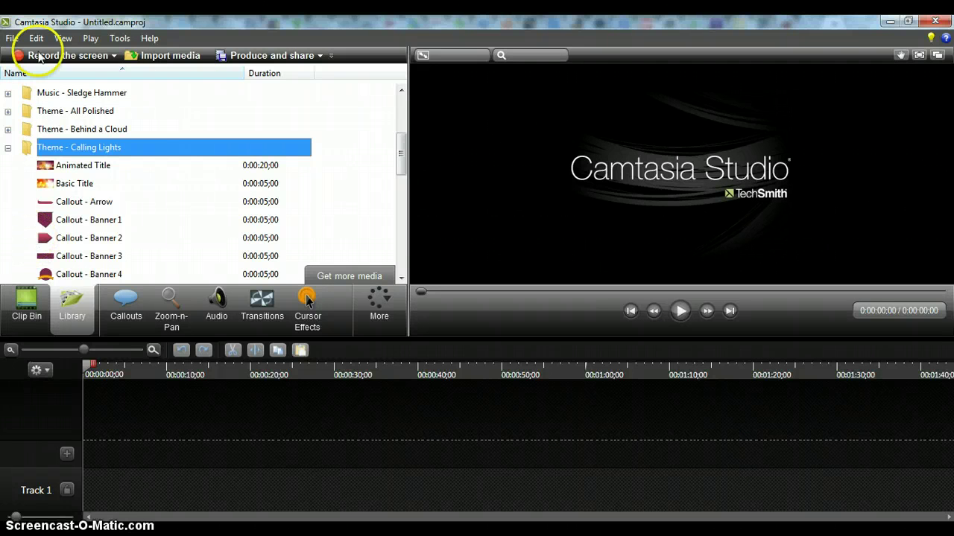
# - Start opening a project and browse to the NT22 > Trailers > Movies folder
pyautogui.click(13, 38)
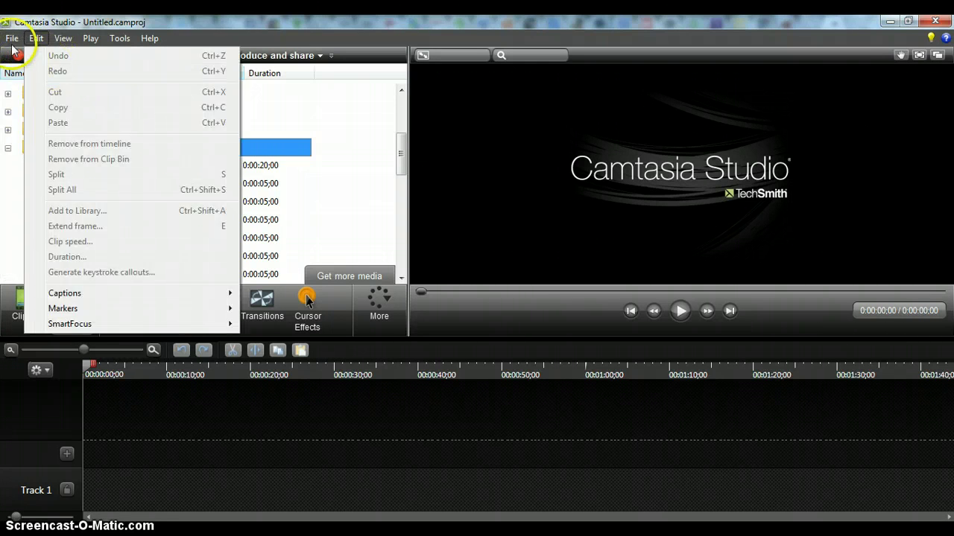
pyautogui.click(44, 72)
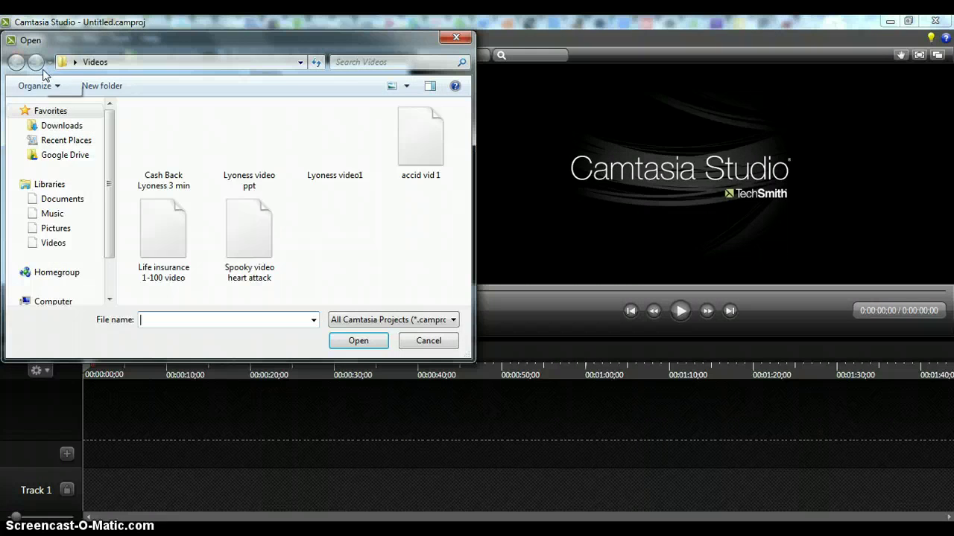
pyautogui.click(189, 100)
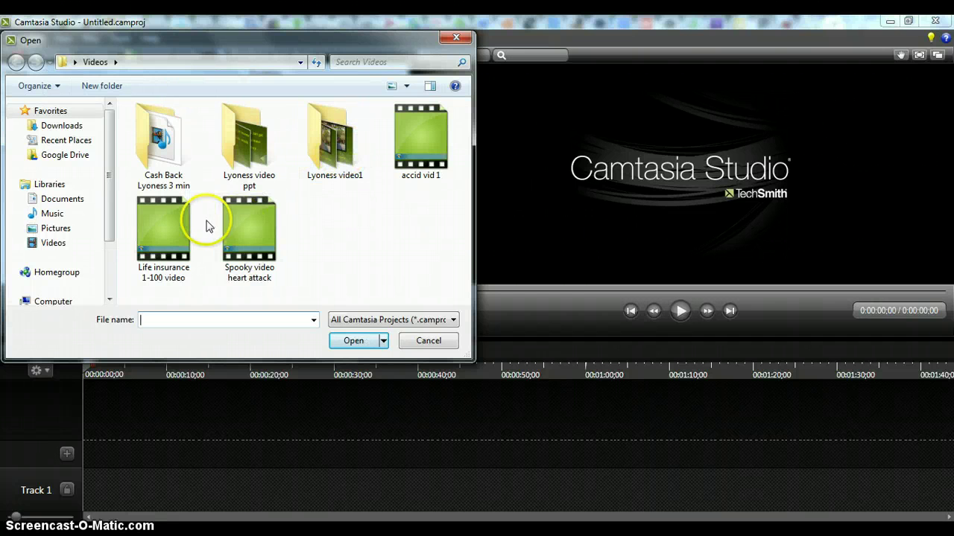
pyautogui.click(75, 62)
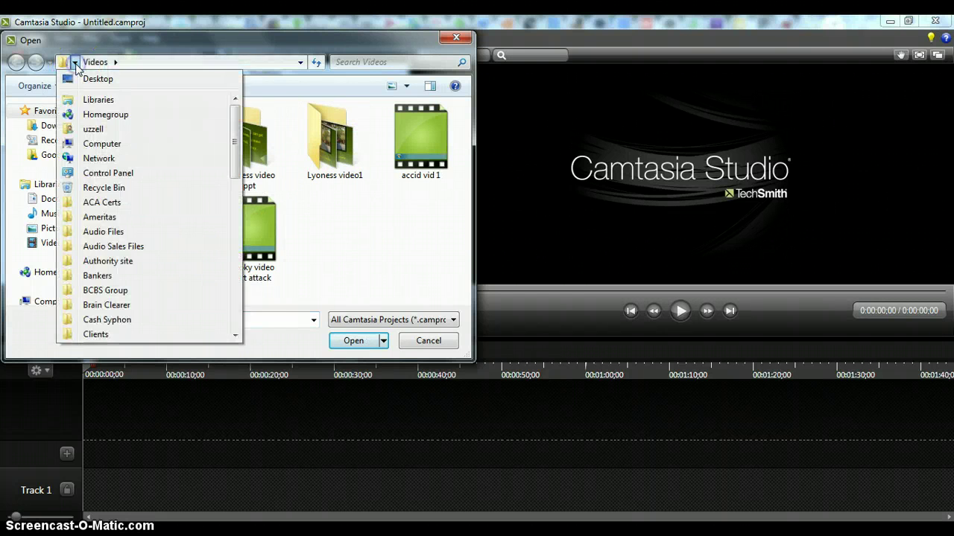
pyautogui.click(115, 62)
pyautogui.click(74, 60)
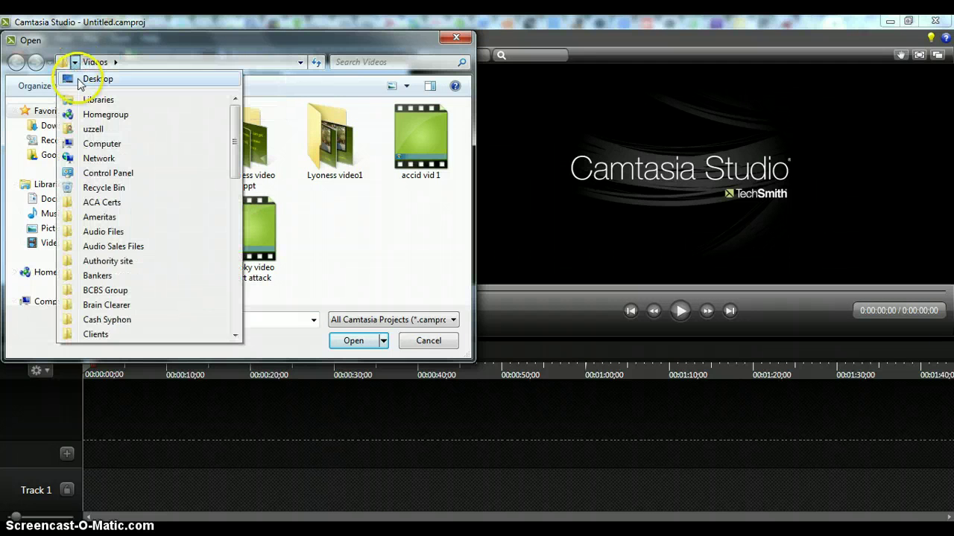
pyautogui.moveTo(231, 146); pyautogui.dragTo(233, 314)
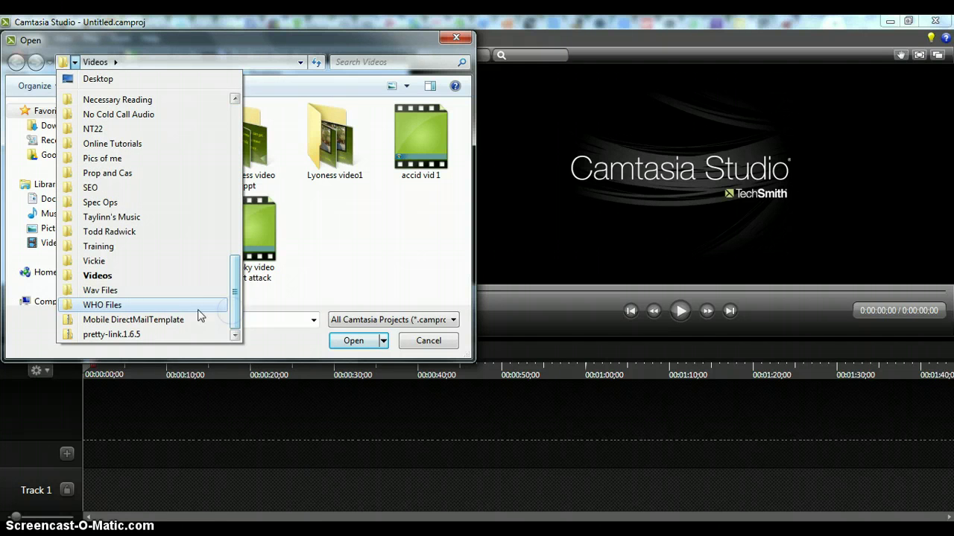
pyautogui.click(131, 308)
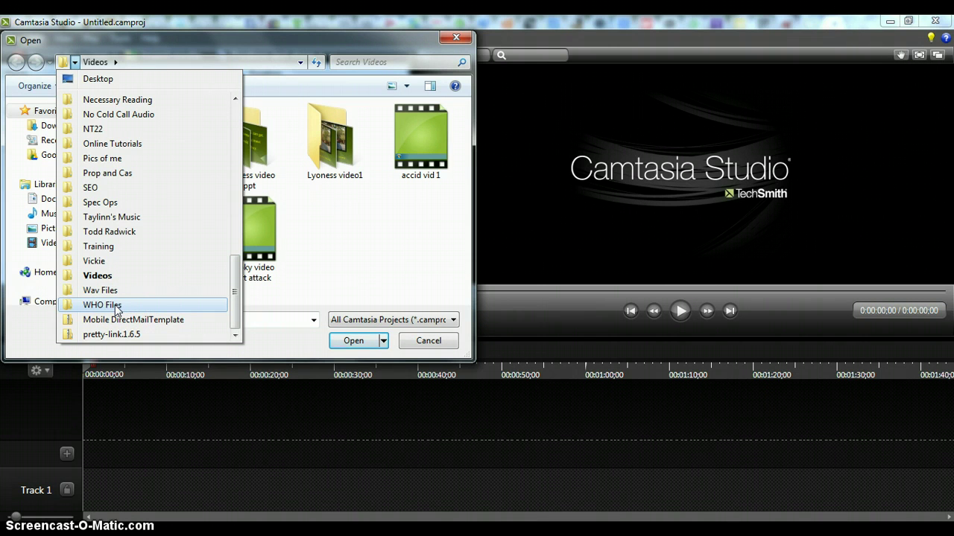
pyautogui.click(116, 307)
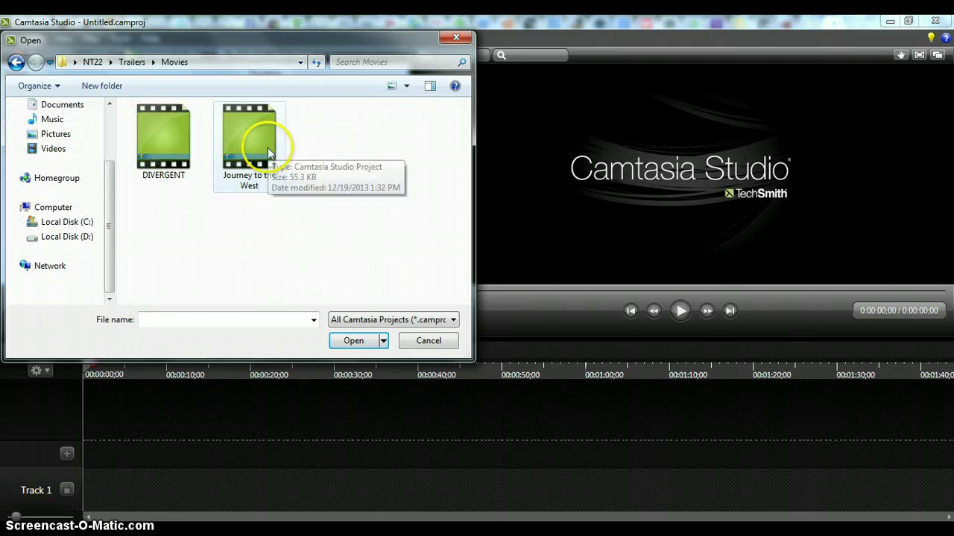
# - Open the Journey to the West project and recover its auto-saved version
pyautogui.click(265, 149)
pyautogui.click(354, 342)
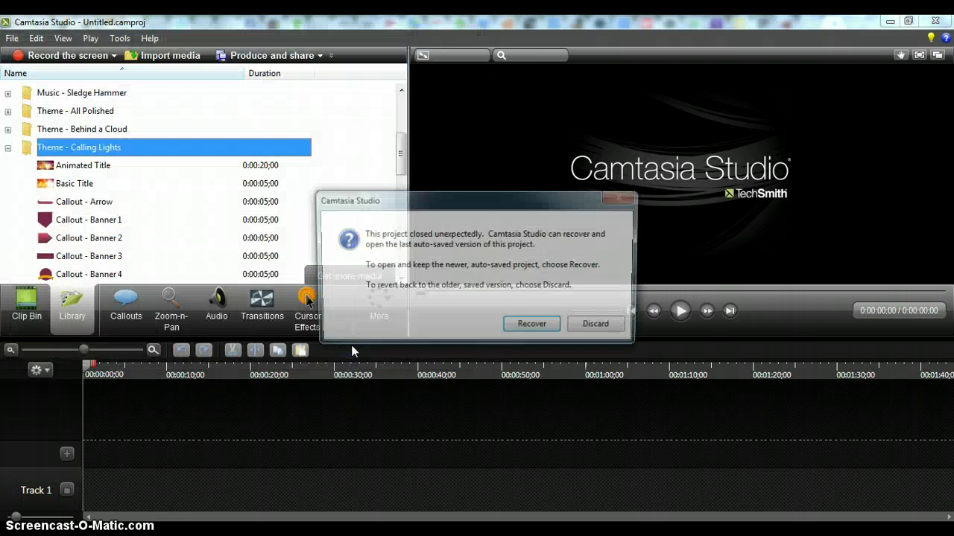
pyautogui.click(534, 327)
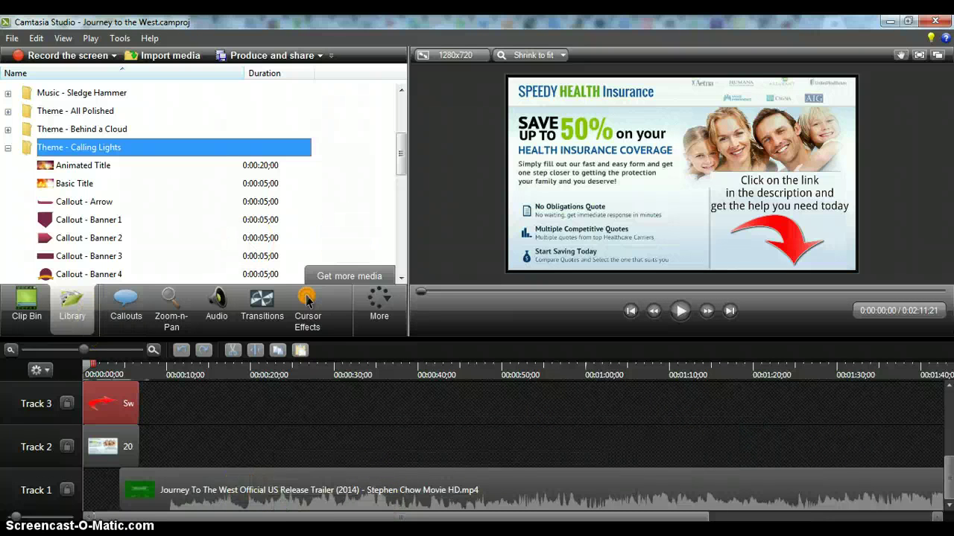
# - Switch from Camtasia to the Camtasia video page in Chrome
pyautogui.moveTo(235, 532)
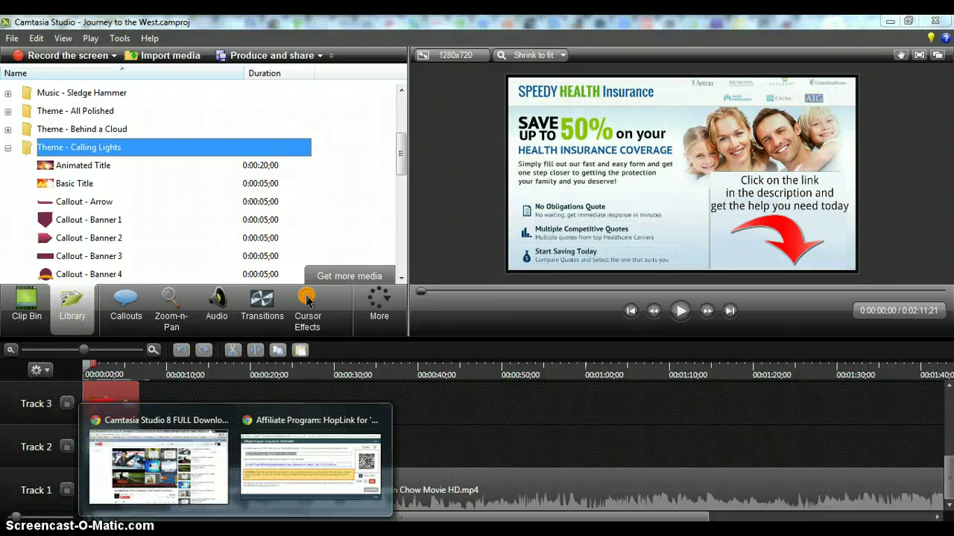
pyautogui.click(159, 466)
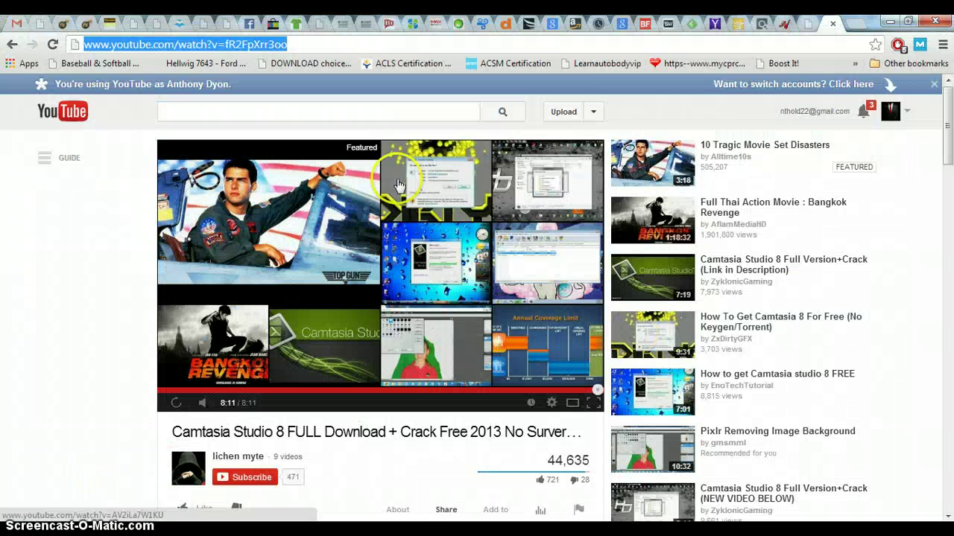
pyautogui.click(515, 42)
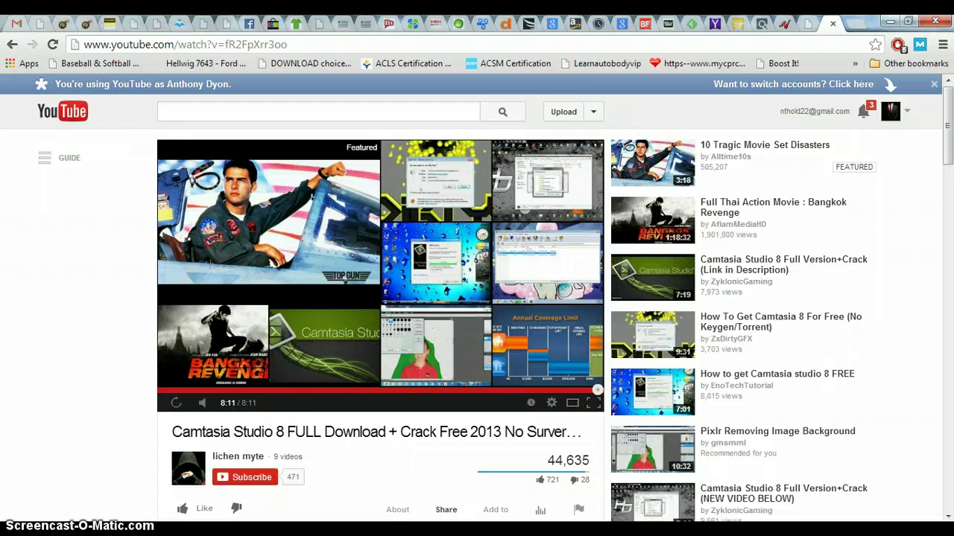
# - Glance at the Word notes, then go to the ComingSoon.net tab
pyautogui.click(322, 532)
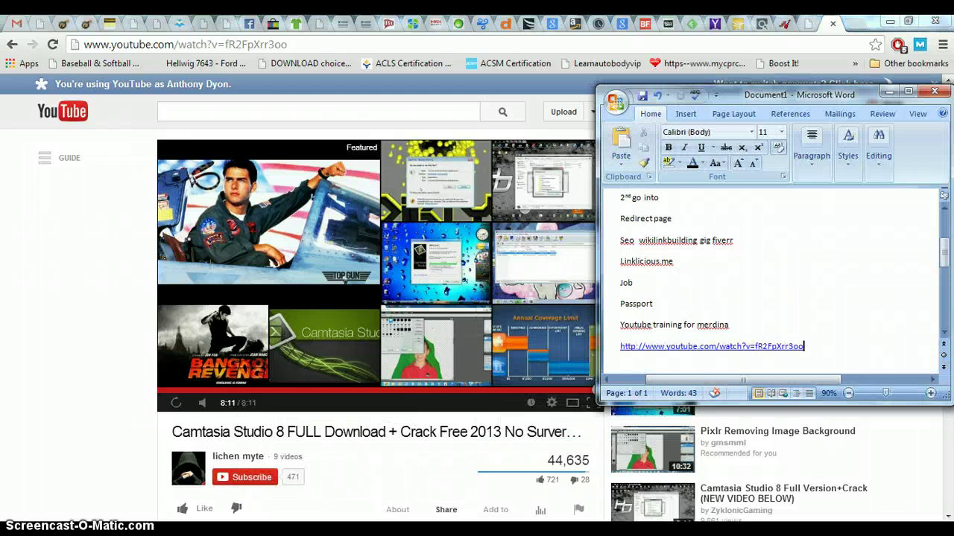
pyautogui.click(322, 533)
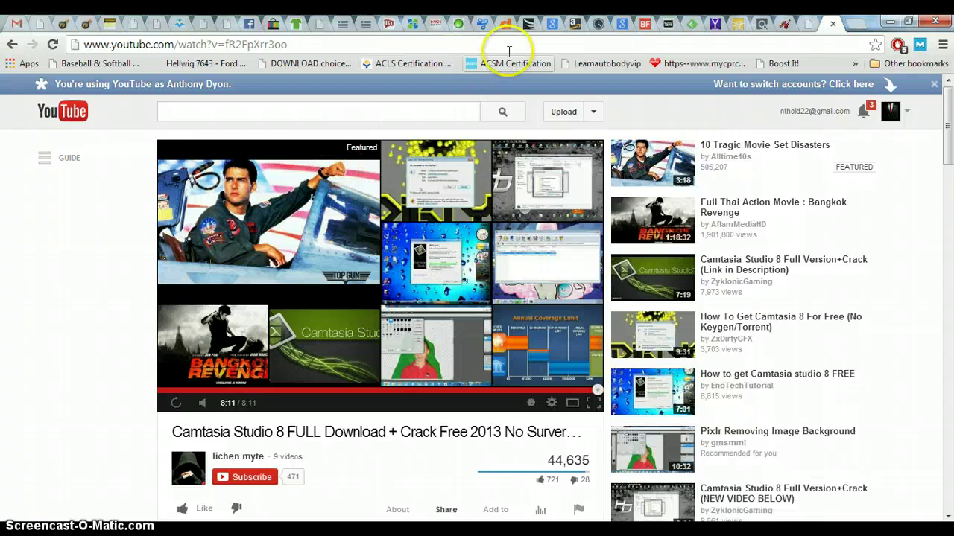
pyautogui.click(458, 25)
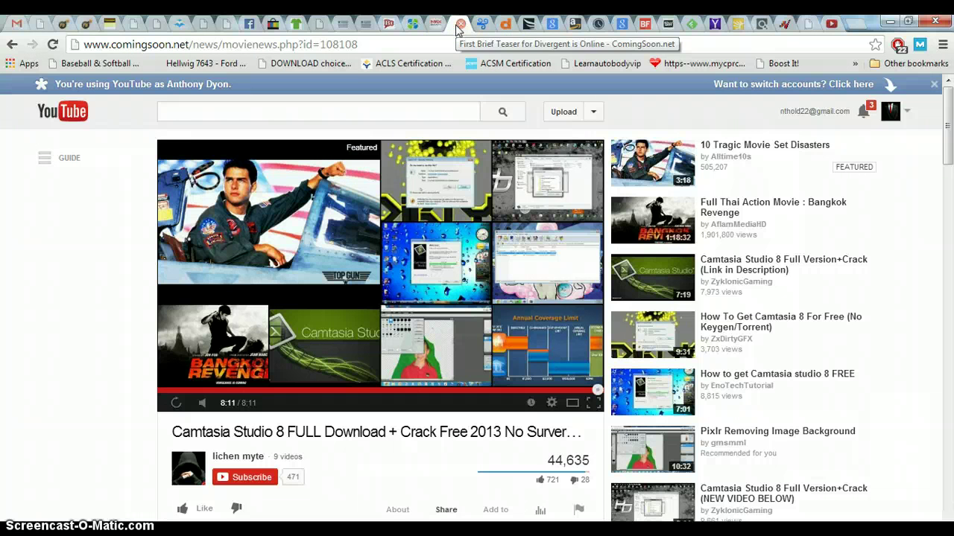
# - Open the Divergent film page, then go back to the trailers list
pyautogui.moveTo(440, 52); pyautogui.dragTo(398, 97)
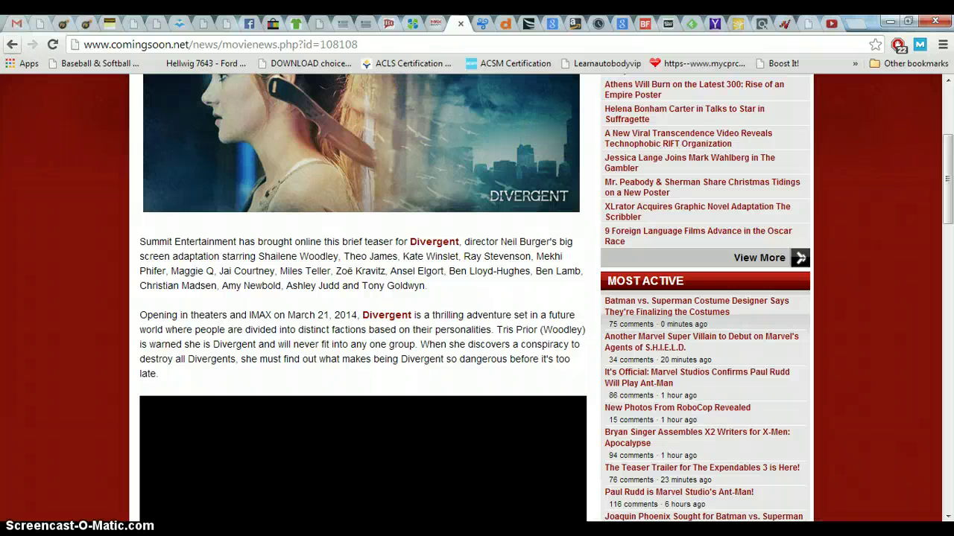
pyautogui.click(404, 294)
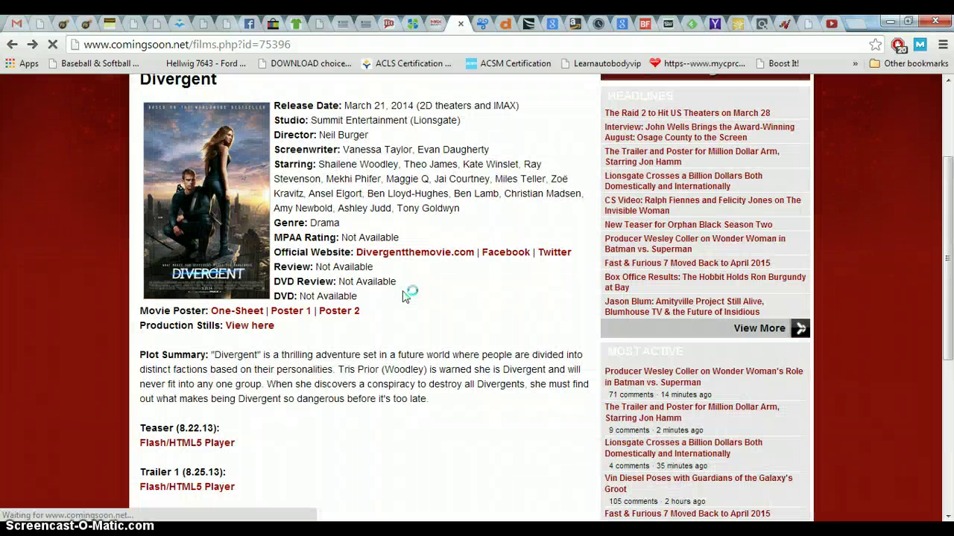
pyautogui.click(264, 211)
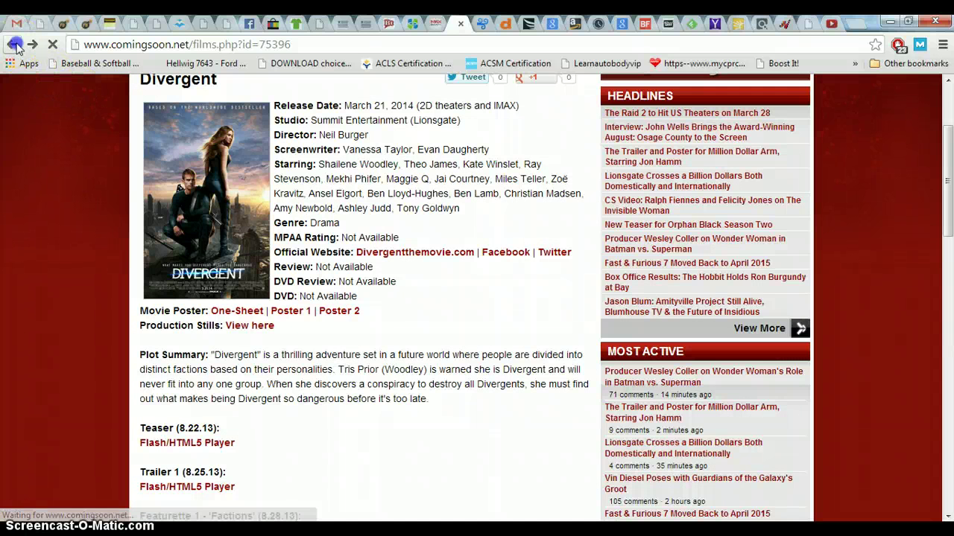
pyautogui.hotkey('alt', 'Left')
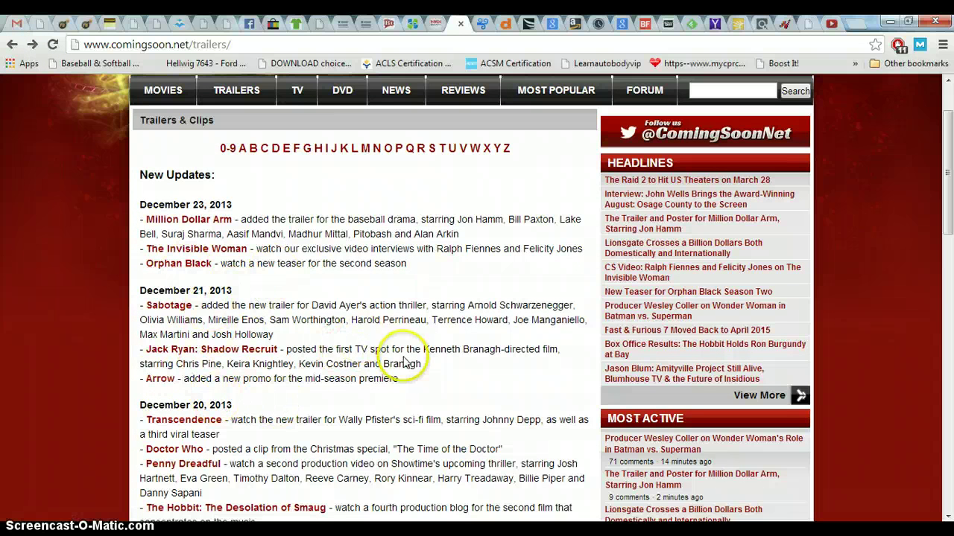
# - Scroll the trailers list and open the Jack Ryan: Shadow Recruit film page
pyautogui.moveTo(944, 143); pyautogui.dragTo(948, 191)
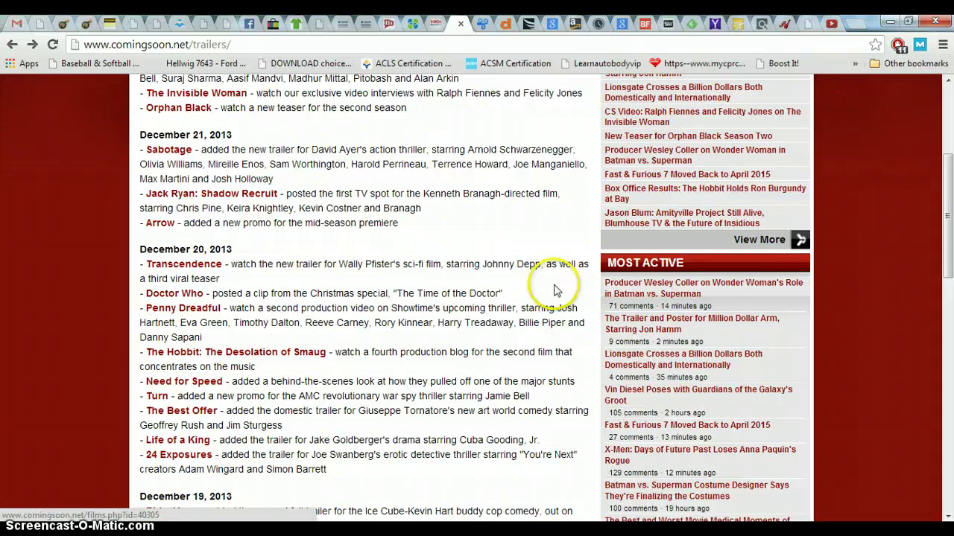
pyautogui.moveTo(948, 239); pyautogui.dragTo(939, 203)
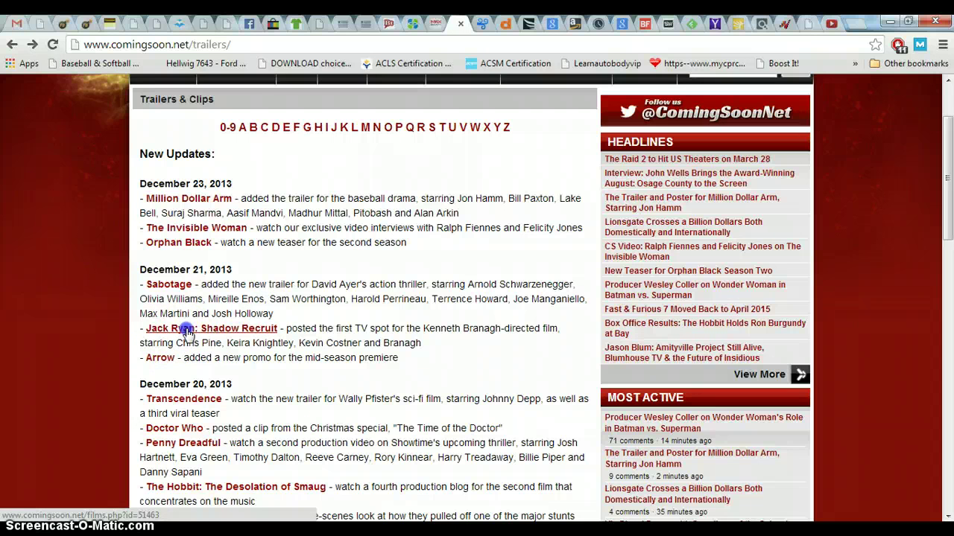
pyautogui.click(185, 329)
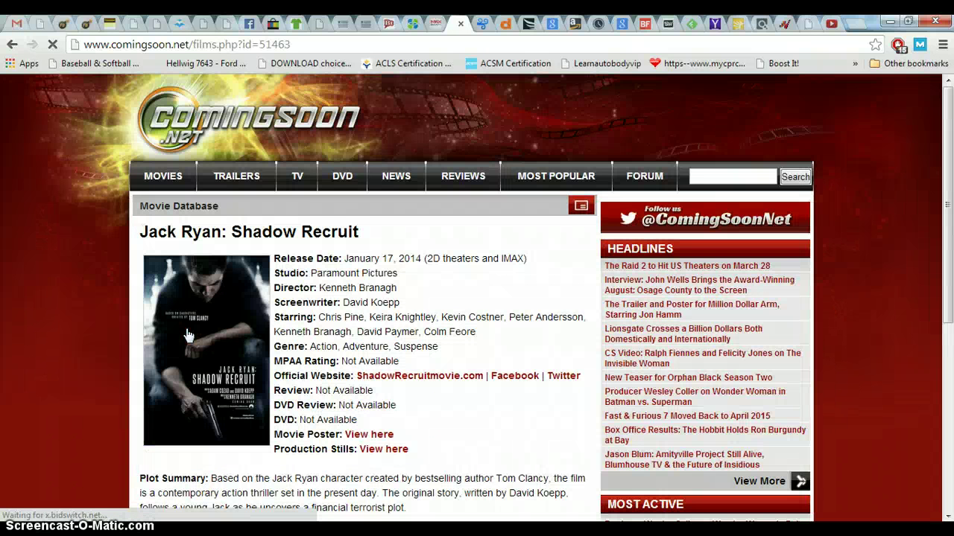
pyautogui.click(343, 325)
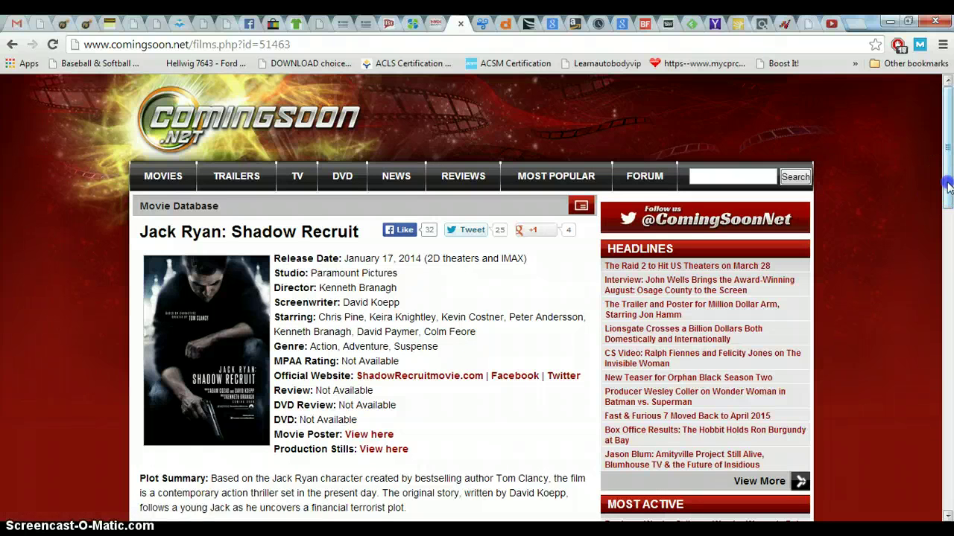
pyautogui.moveTo(950, 192); pyautogui.dragTo(944, 161)
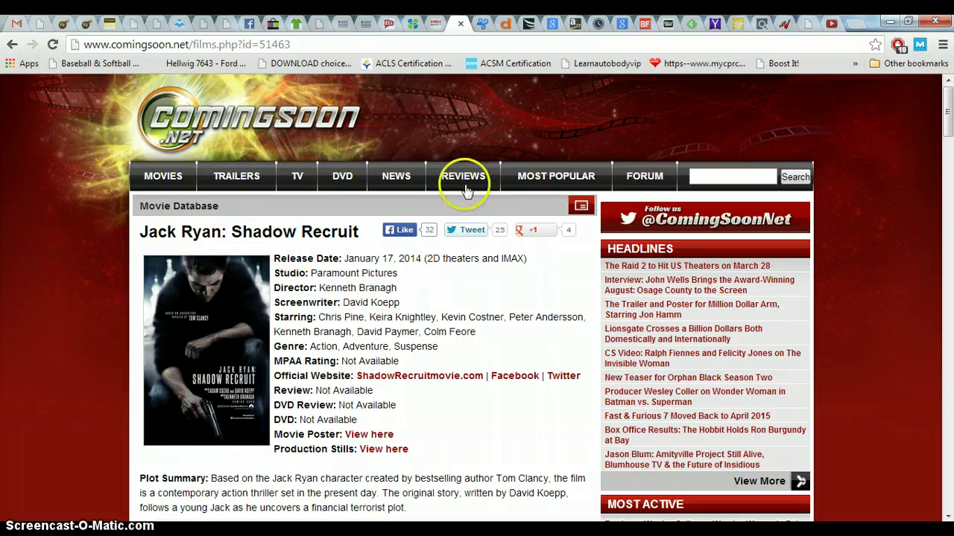
# - Search YouTube for 'jack ryan shadow recruit trailer' and open the Official Trailer #1 video
pyautogui.click(830, 23)
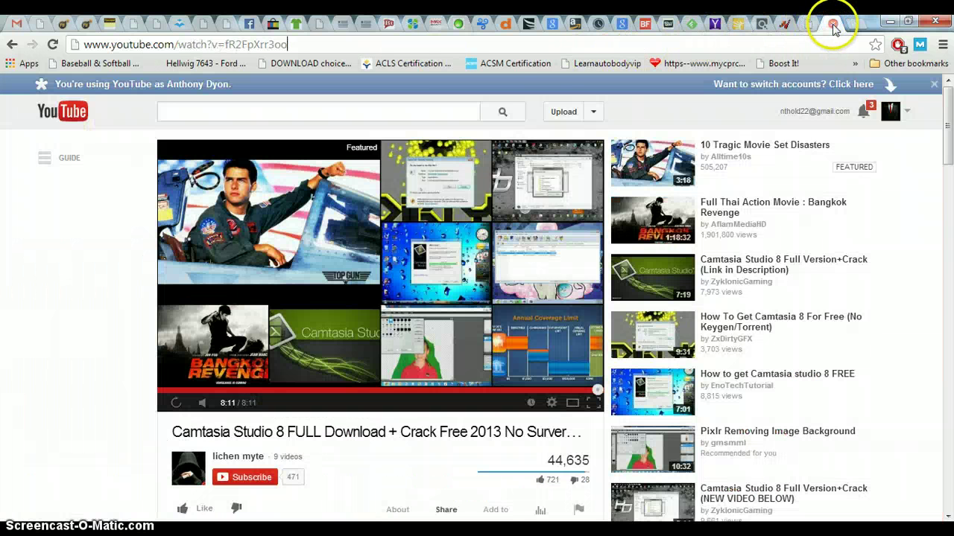
pyautogui.click(267, 111)
pyautogui.write('ja')
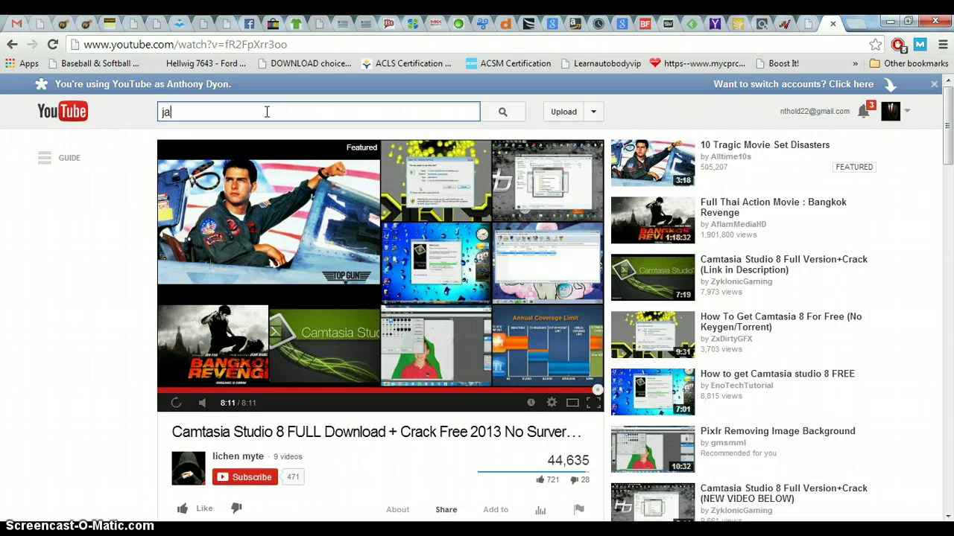
pyautogui.write('ck ry')
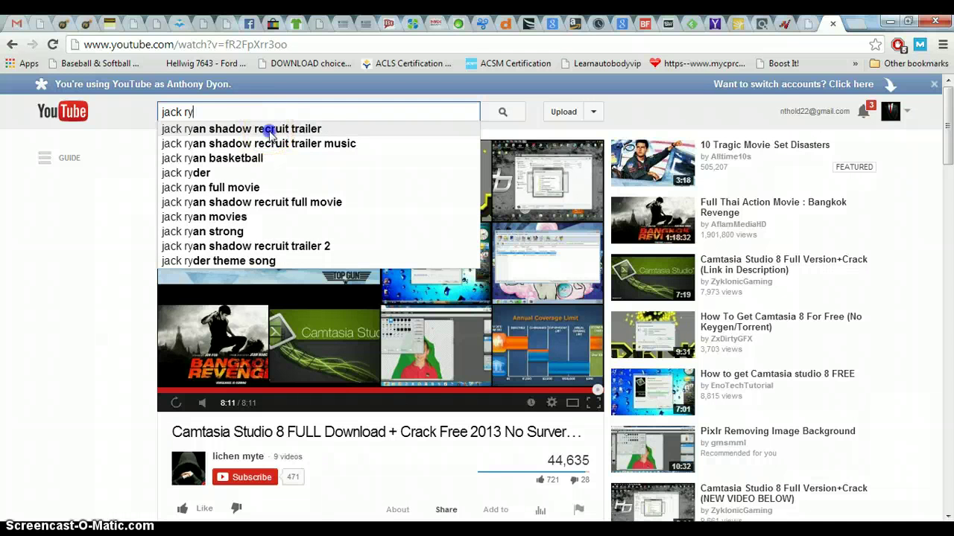
pyautogui.click(269, 130)
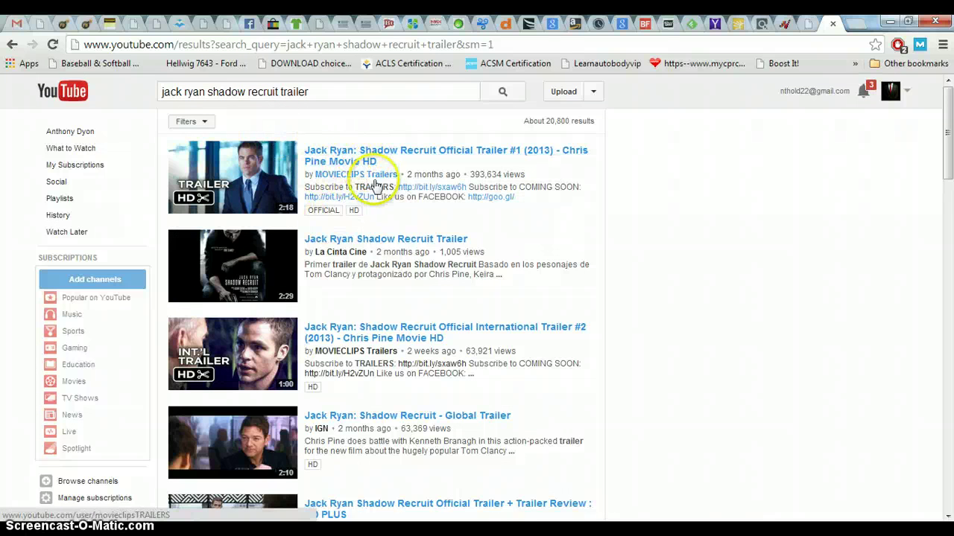
pyautogui.click(399, 291)
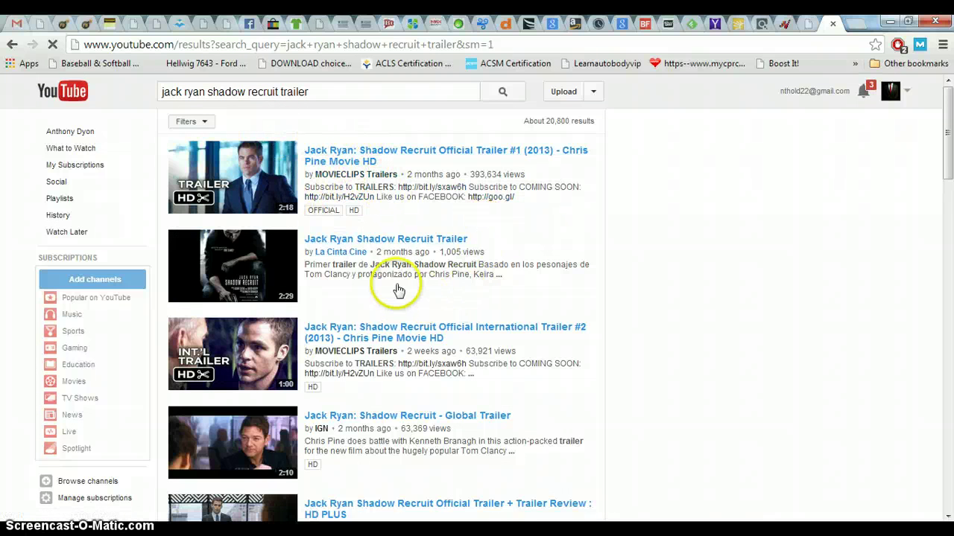
pyautogui.click(356, 162)
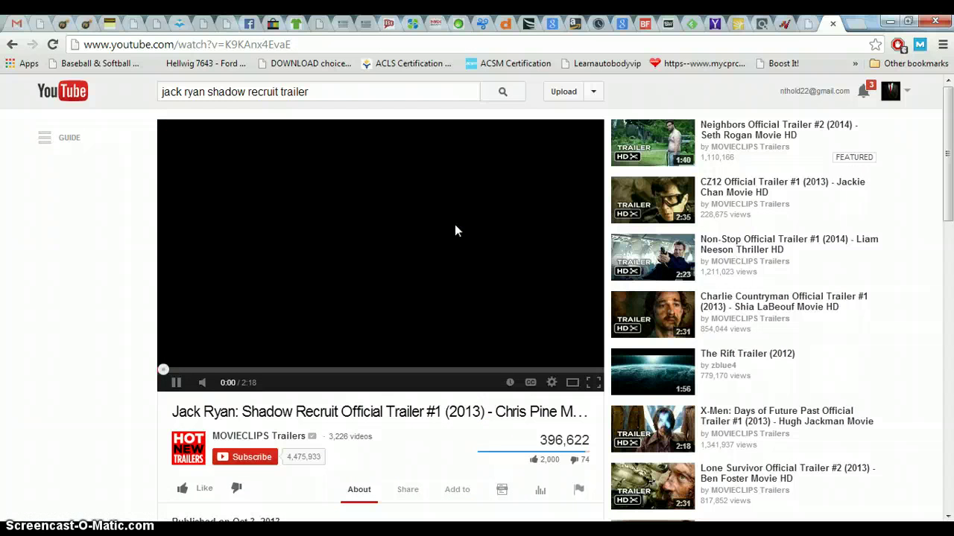
pyautogui.click(298, 260)
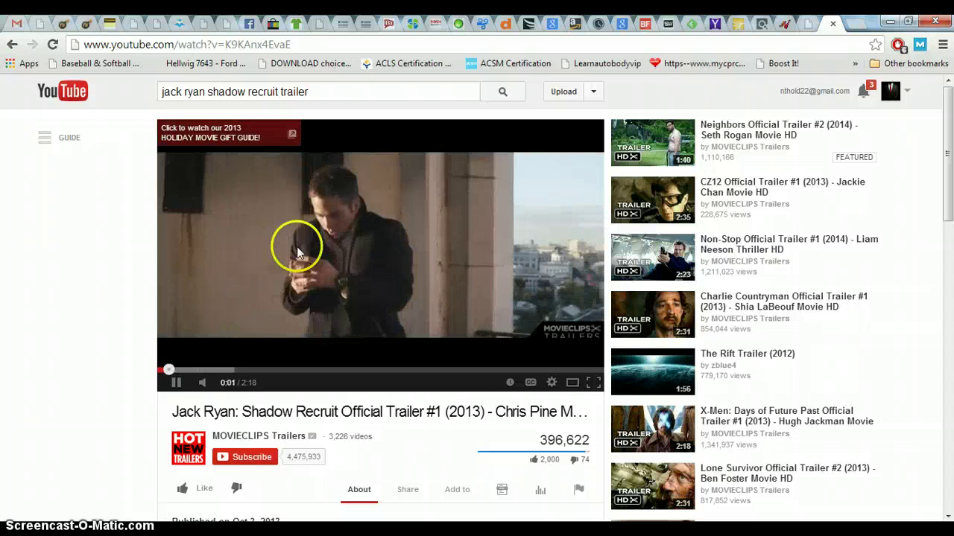
pyautogui.click(306, 252)
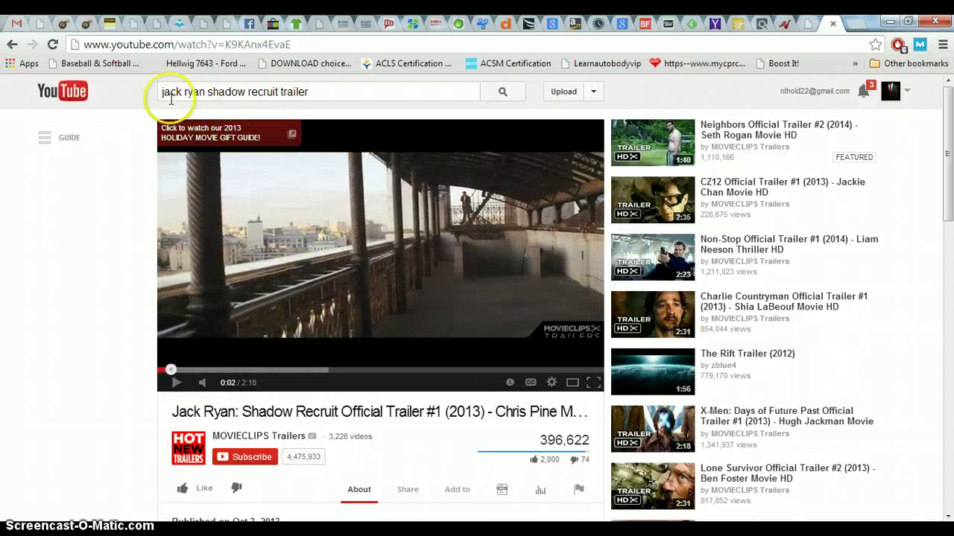
pyautogui.click(110, 46)
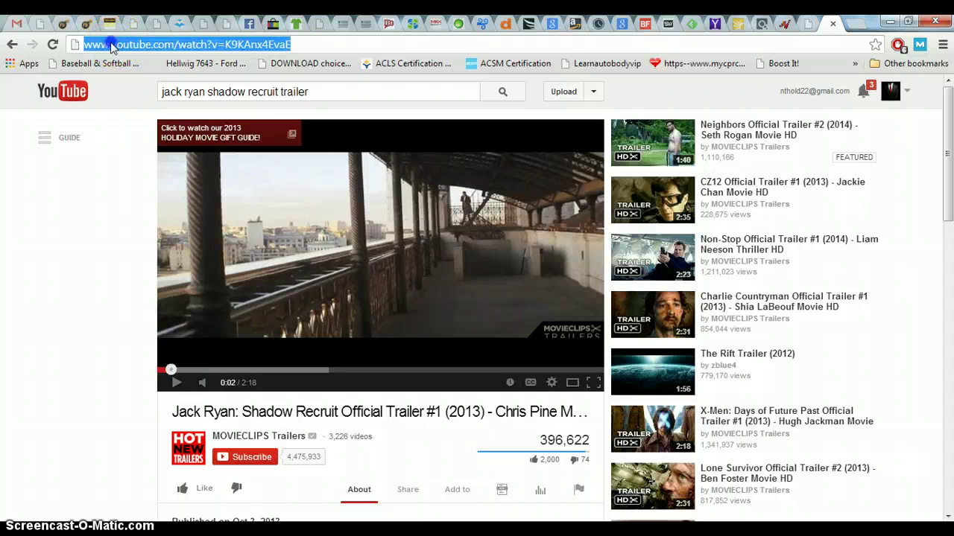
pyautogui.click(111, 44)
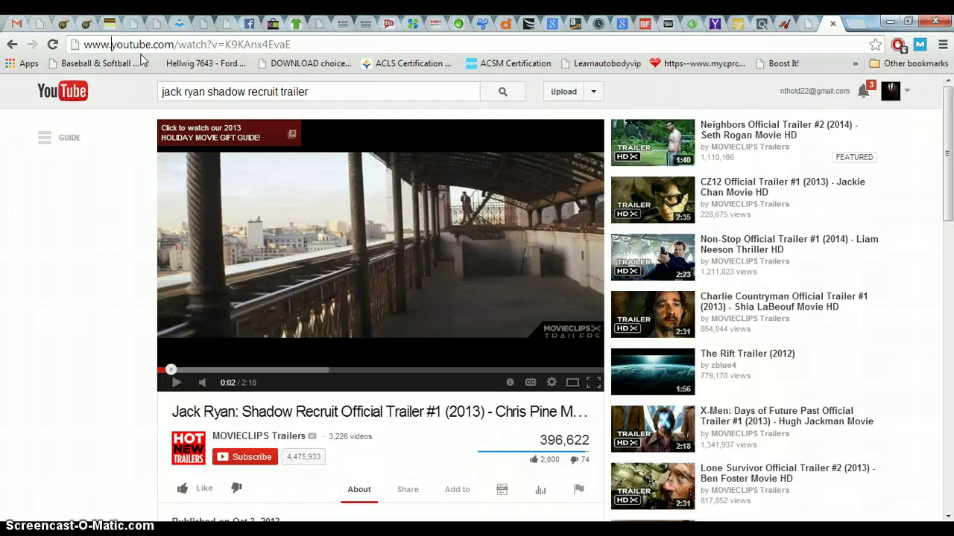
# - Change the address to ssyoutube.com and download the trailer's MP4 720p version from savefrom.net
pyautogui.write('ss')
pyautogui.press('Return')
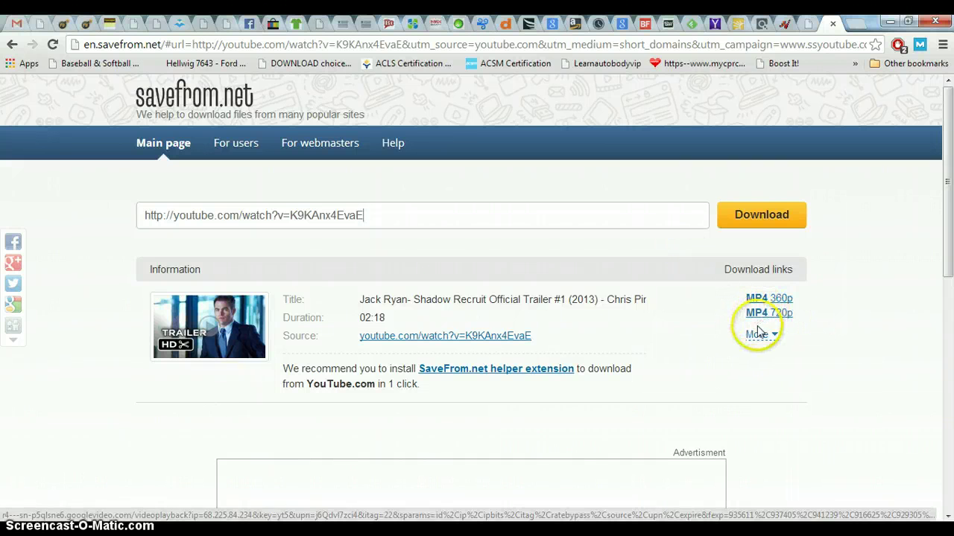
pyautogui.click(755, 339)
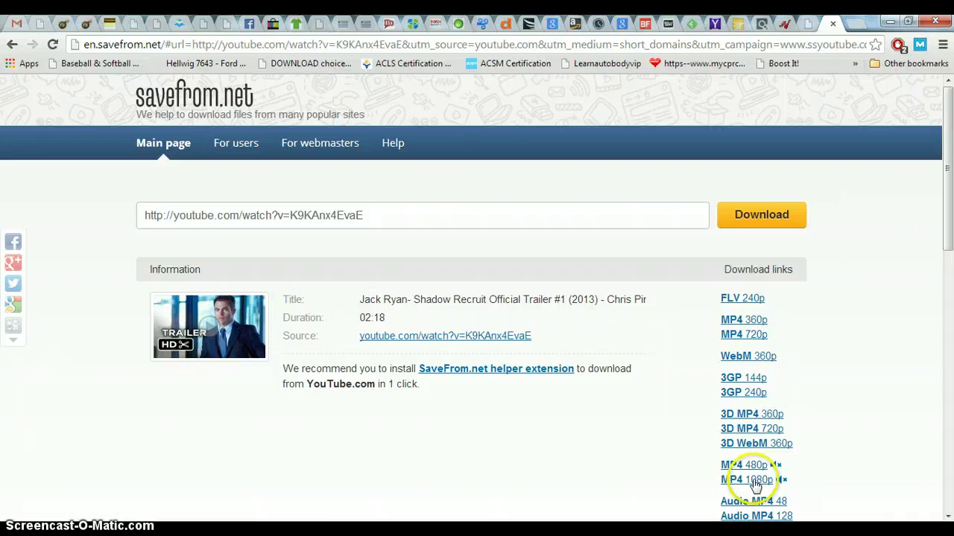
pyautogui.click(745, 342)
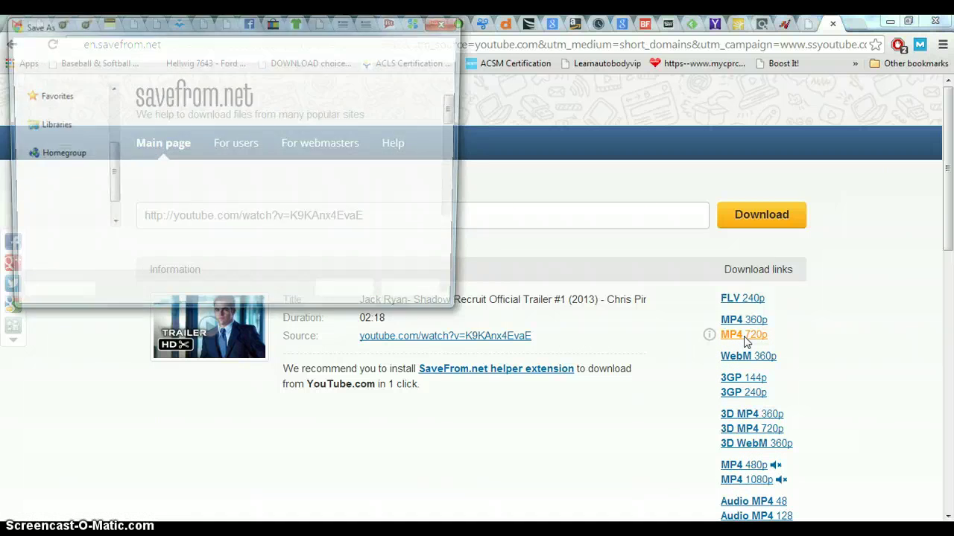
# - Save the Jack Ryan trailer MP4 into the NT22 > Trailers > Movies folder
pyautogui.click(357, 300)
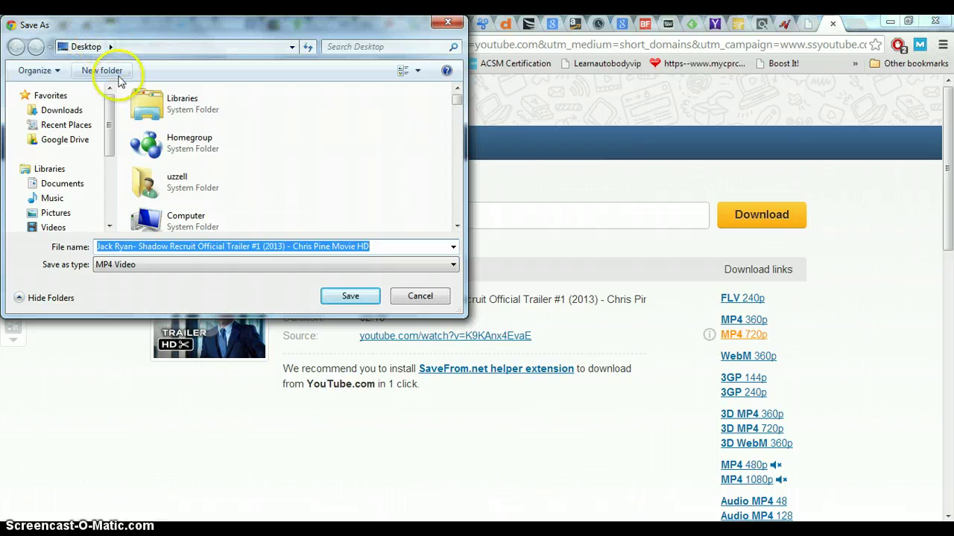
pyautogui.scroll(-10, 456, 200)
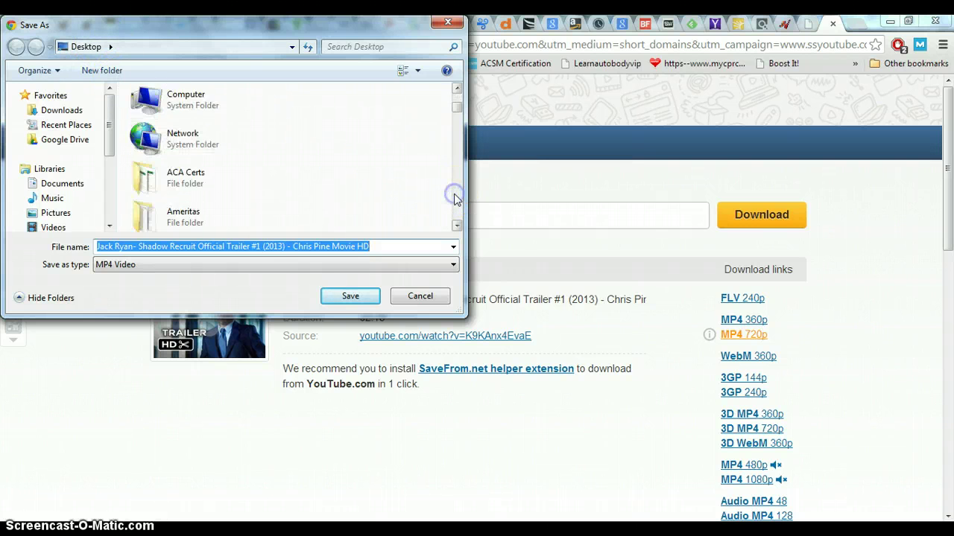
pyautogui.scroll(-6, 454, 196)
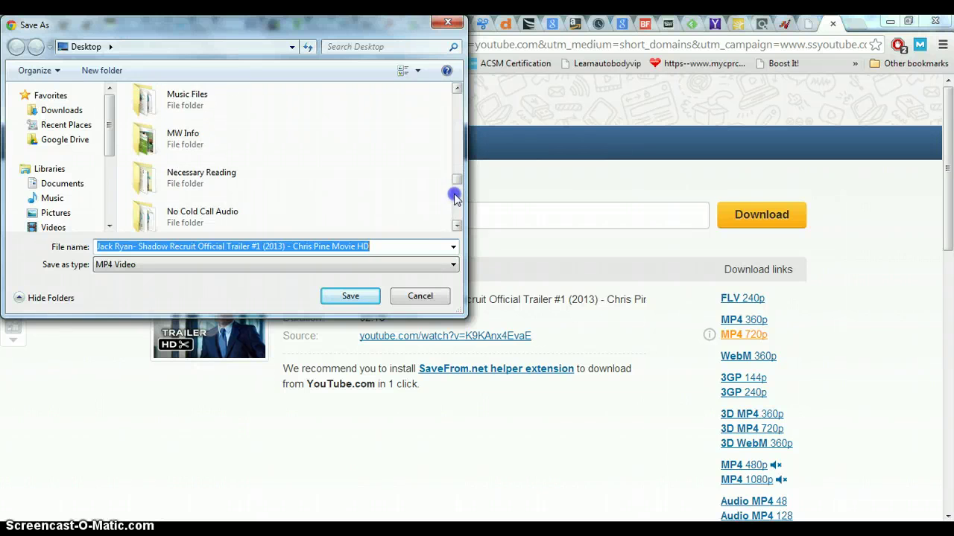
pyautogui.scroll(-1, 453, 195)
pyautogui.doubleClick(183, 127)
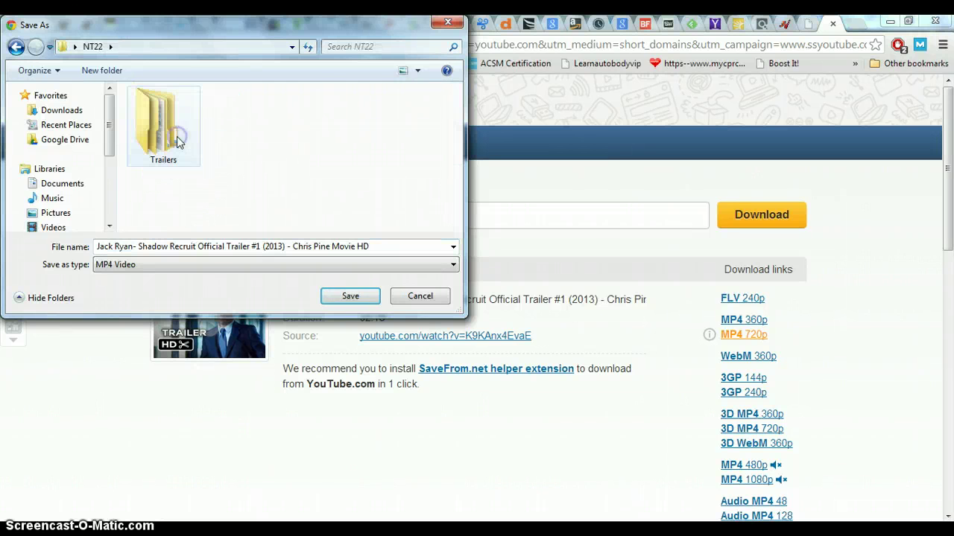
pyautogui.doubleClick(166, 146)
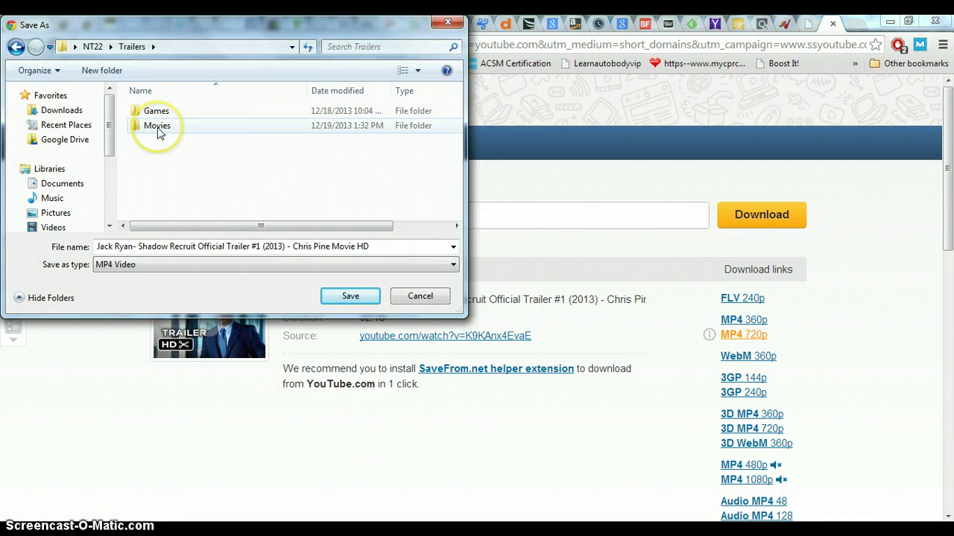
pyautogui.doubleClick(158, 128)
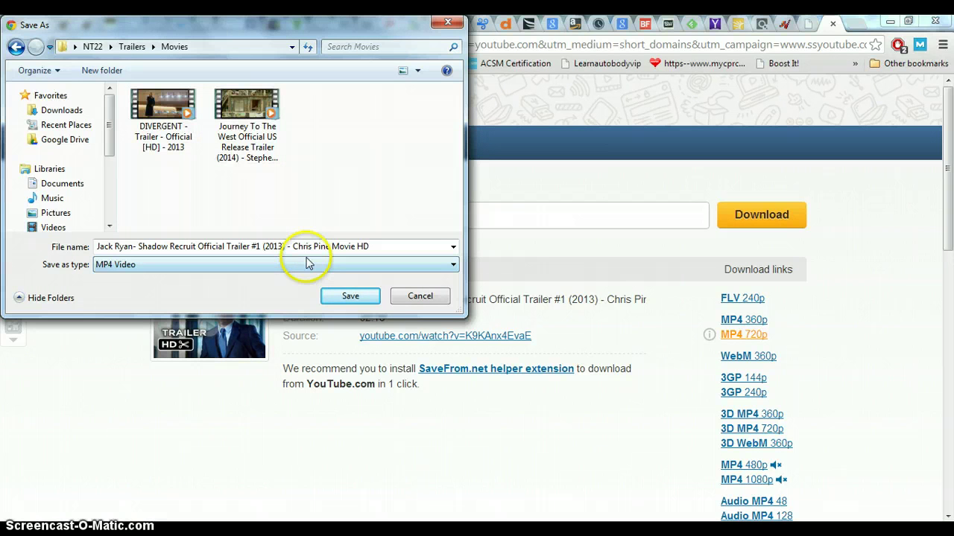
pyautogui.click(351, 296)
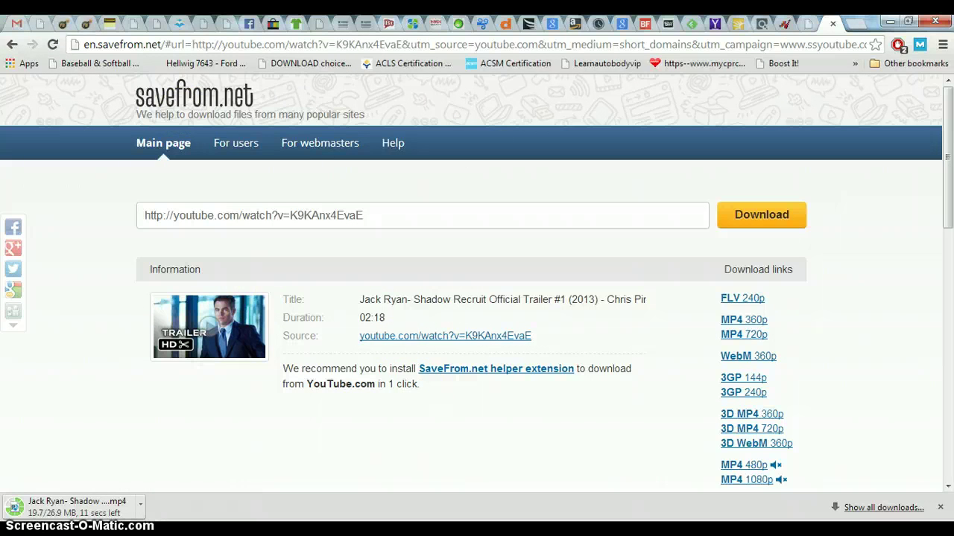
# - Minimize Chrome and cut the Journey To The West clip from Track 1
pyautogui.click(891, 25)
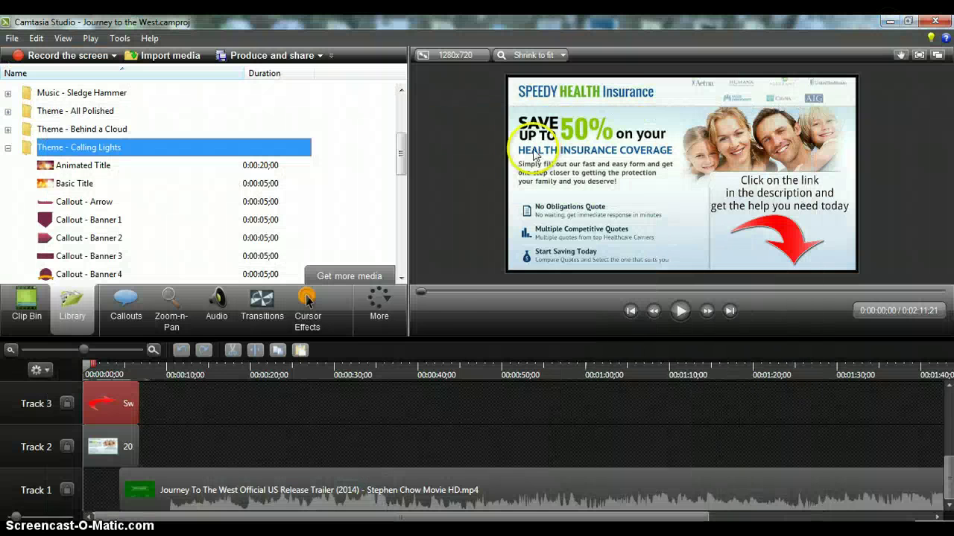
pyautogui.click(193, 488)
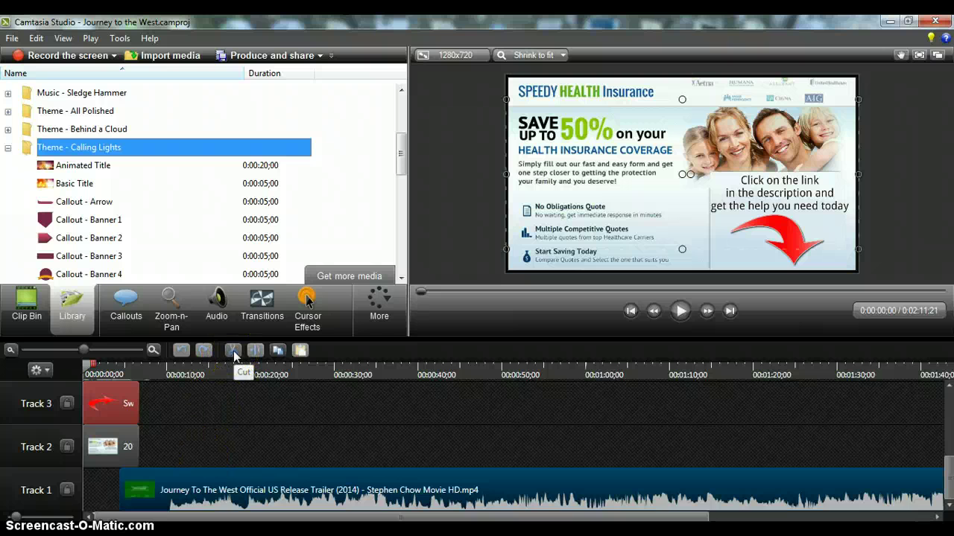
pyautogui.click(233, 351)
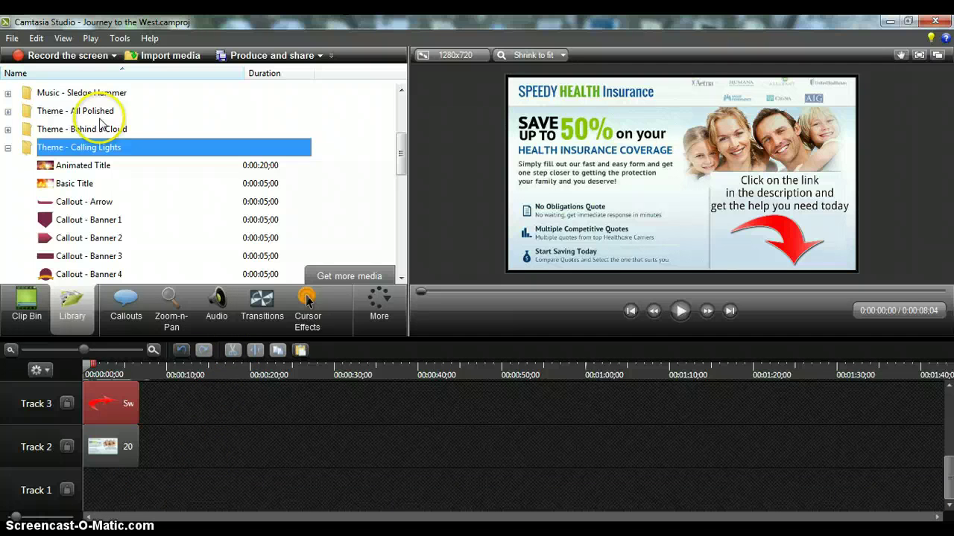
# - Import the Jack Ryan trailer MP4 from the Movies folder into the project
pyautogui.click(13, 38)
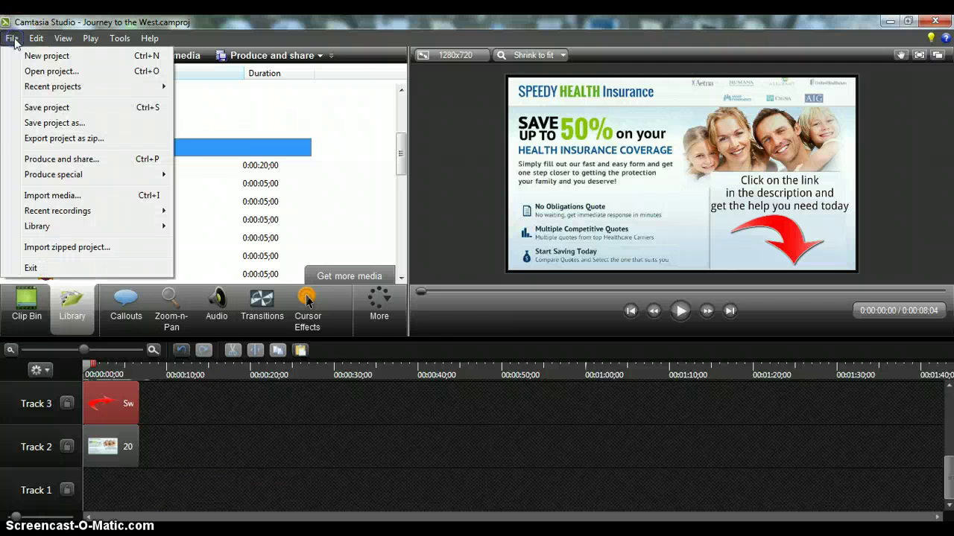
pyautogui.click(54, 195)
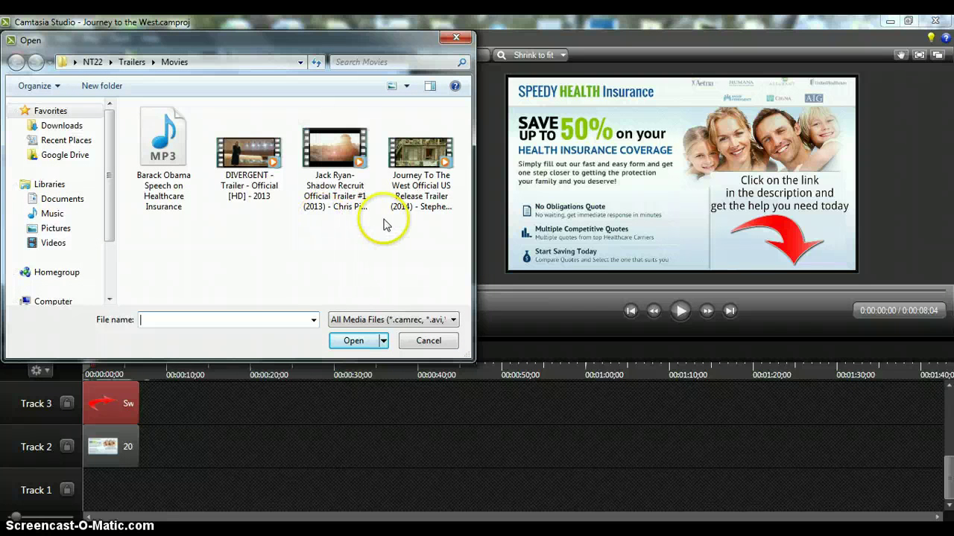
pyautogui.click(342, 155)
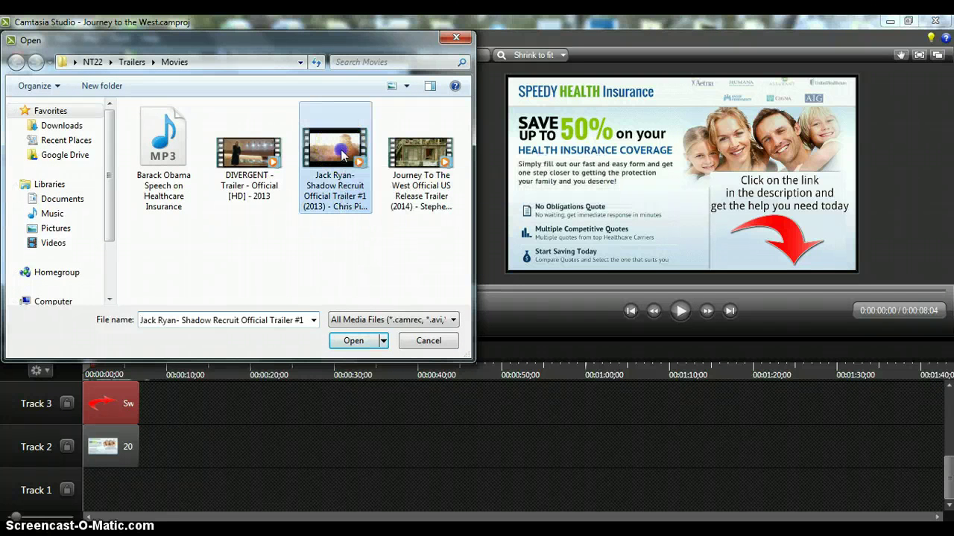
pyautogui.click(339, 339)
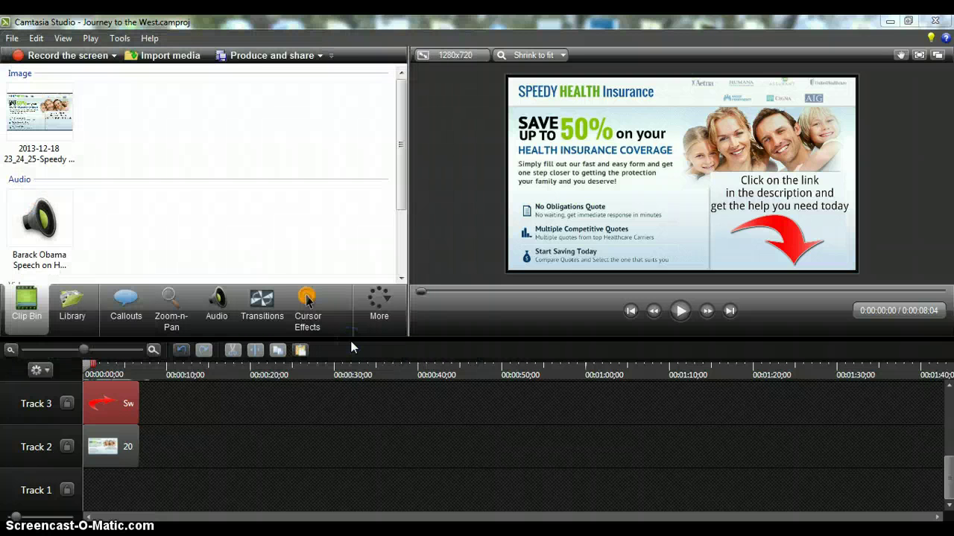
# - Drag the Jack Ryan clip from the Clip Bin onto Track 1, making the project 0:02:22;14
pyautogui.click(172, 208)
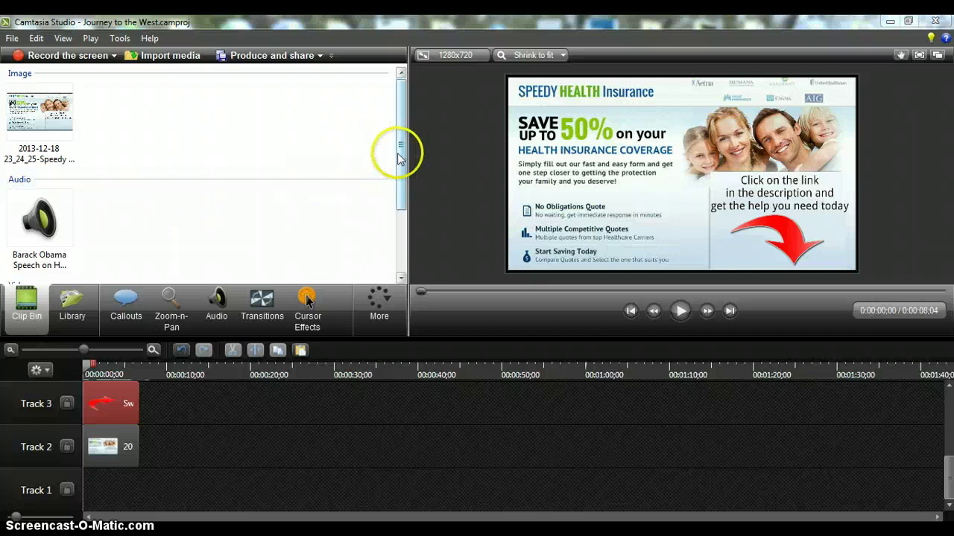
pyautogui.moveTo(398, 154); pyautogui.dragTo(420, 233)
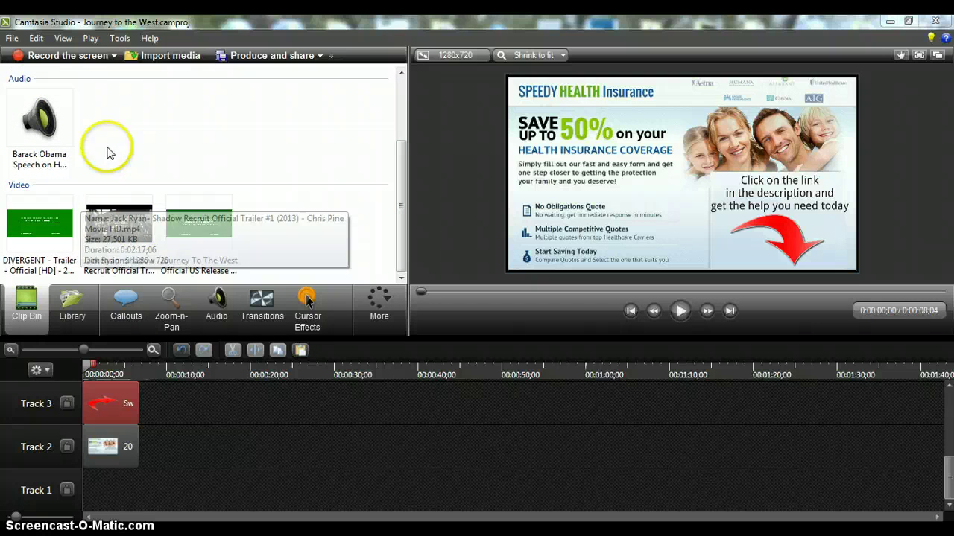
pyautogui.moveTo(112, 215); pyautogui.dragTo(120, 346)
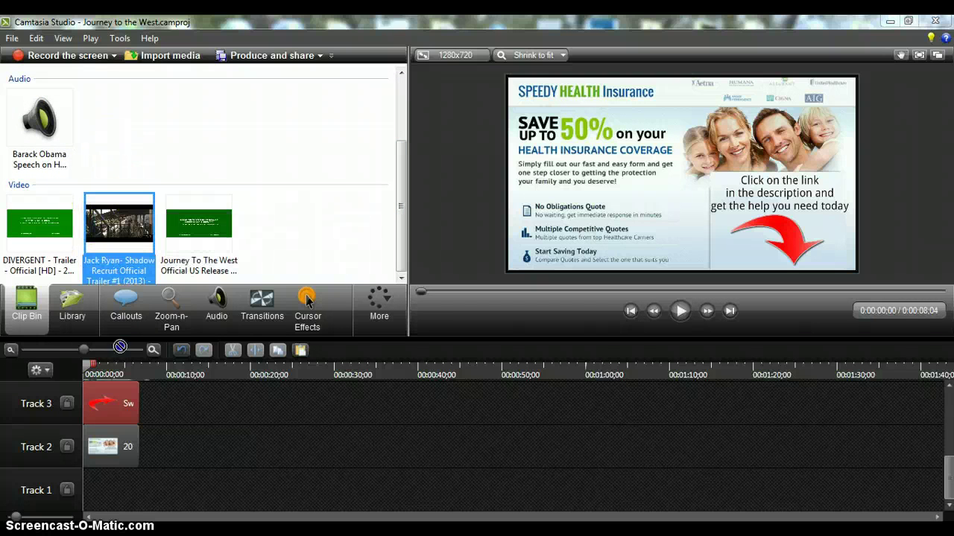
pyautogui.moveTo(153, 492); pyautogui.dragTo(123, 491)
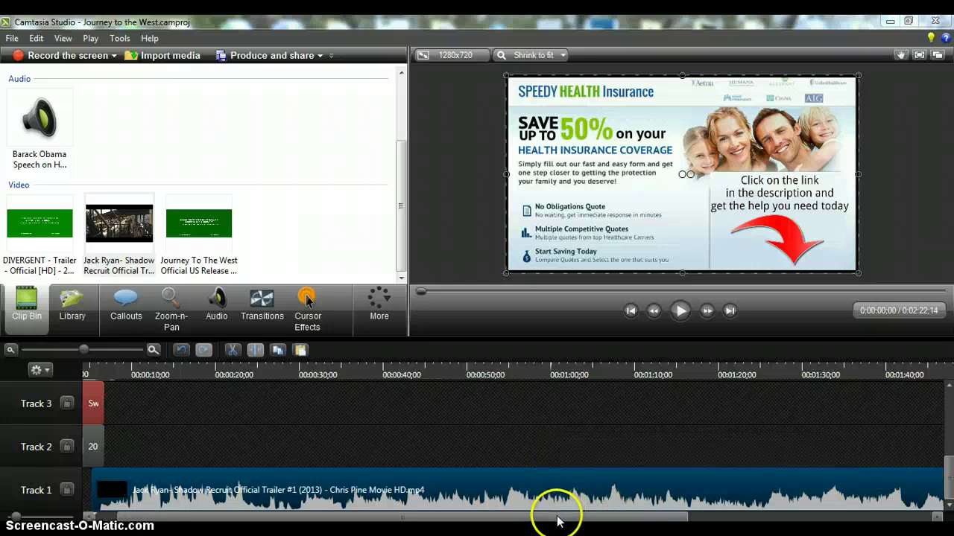
pyautogui.moveTo(557, 514); pyautogui.dragTo(468, 509)
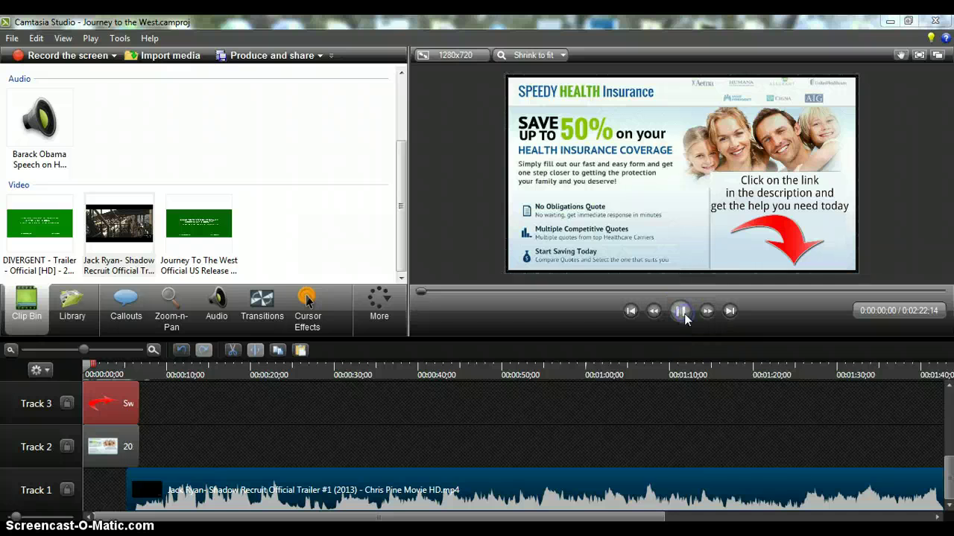
# - Play and pause the preview, then nudge the Jack Ryan clip slightly later on Track 1
pyautogui.click(772, 451)
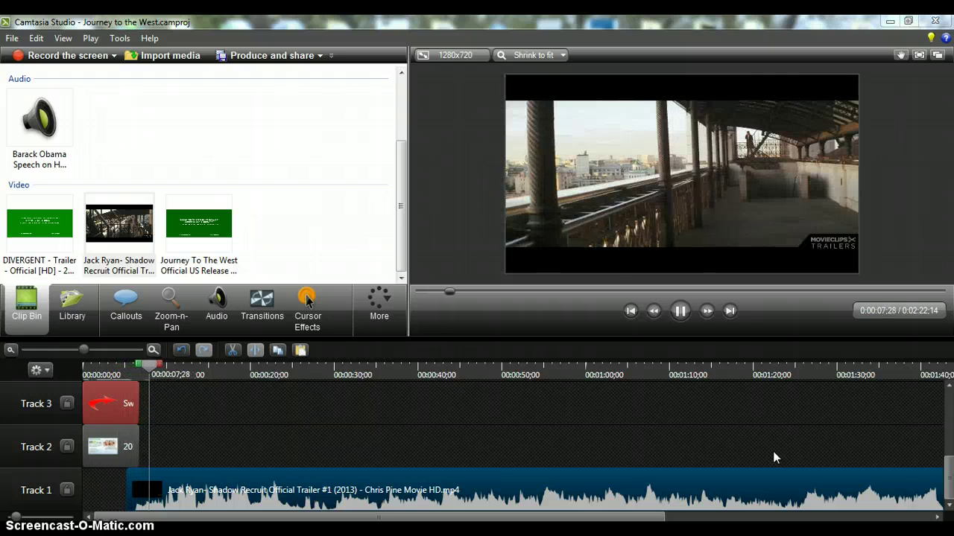
pyautogui.click(680, 312)
pyautogui.click(686, 421)
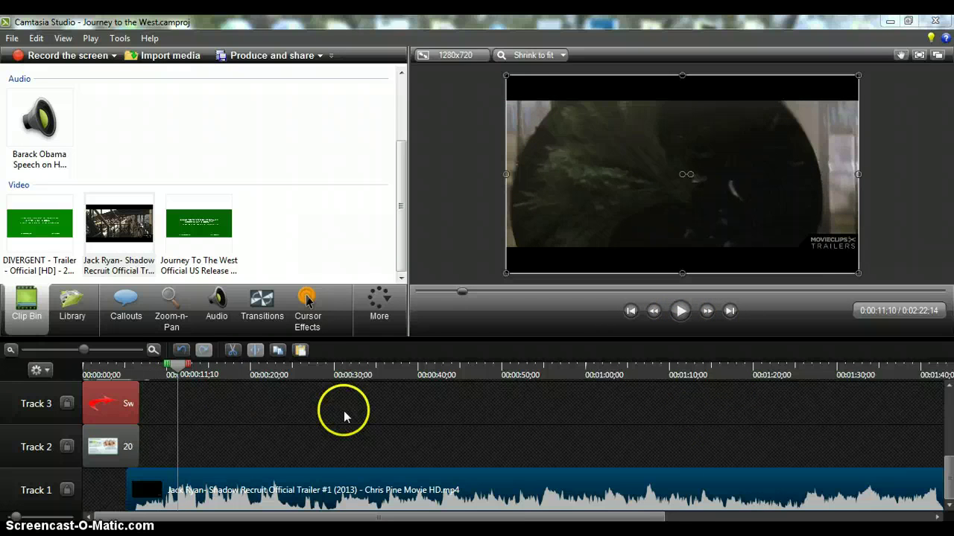
pyautogui.click(148, 492)
pyautogui.moveTo(149, 491); pyautogui.dragTo(151, 491)
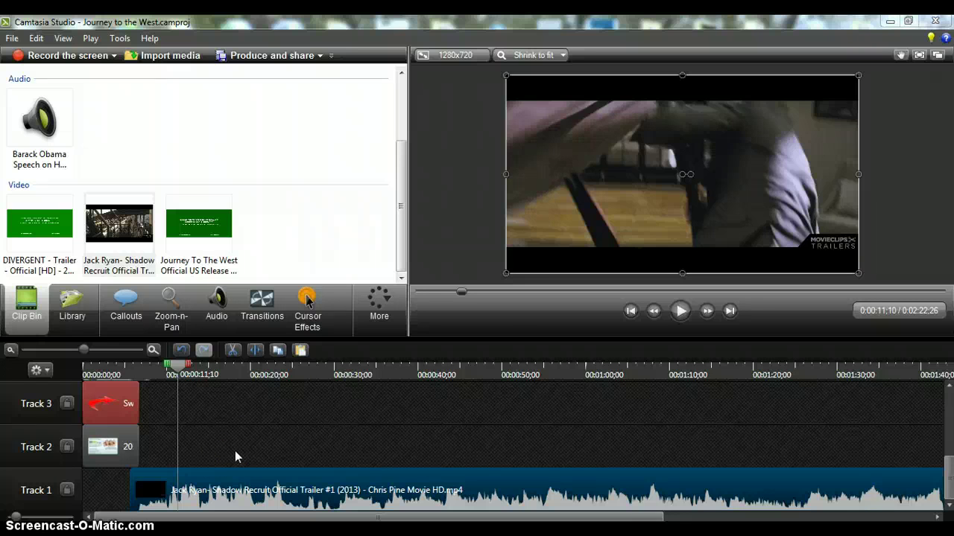
# - Save the project as 'Jack Ryan- Shadow Recruit Official Trailer #1 (2013)' without the .mp4 extension
pyautogui.click(13, 40)
pyautogui.click(51, 112)
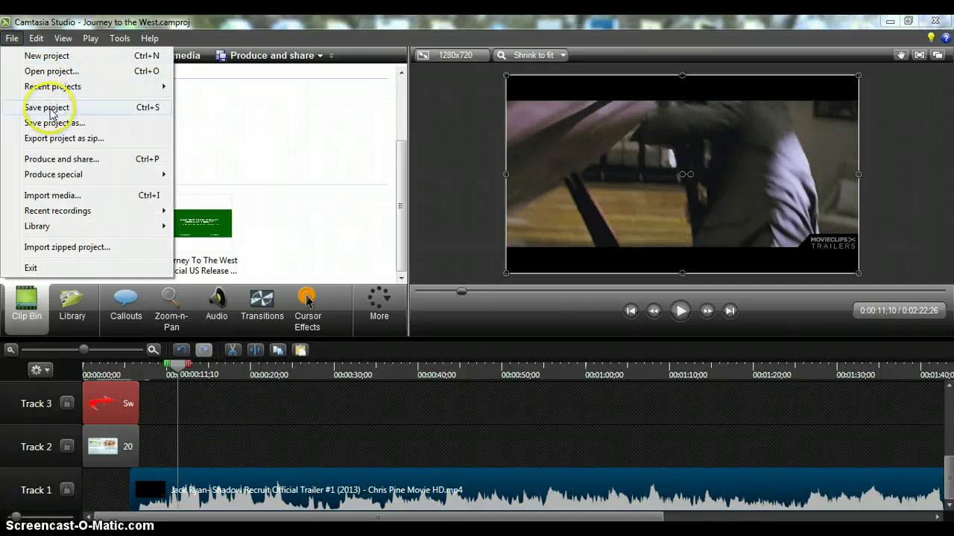
pyautogui.click(54, 123)
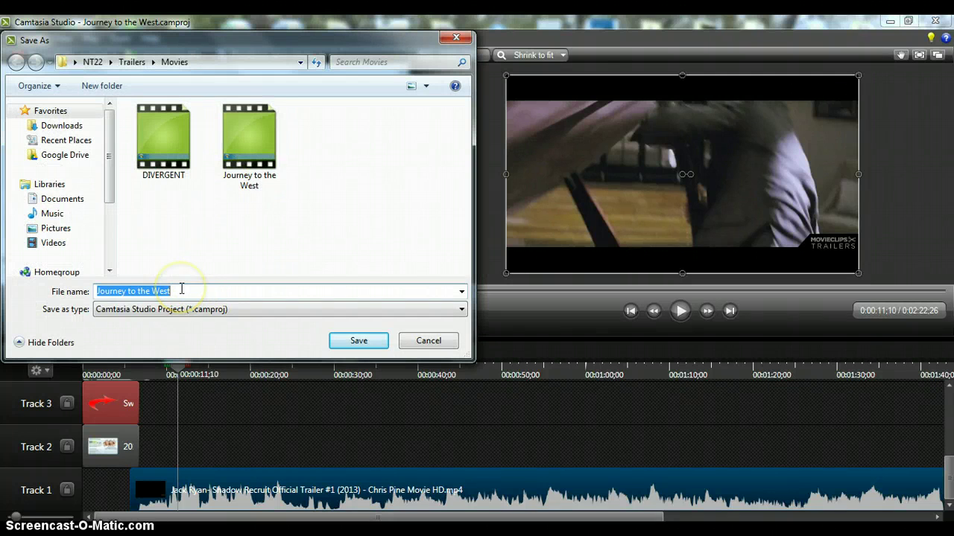
pyautogui.write('Ja')
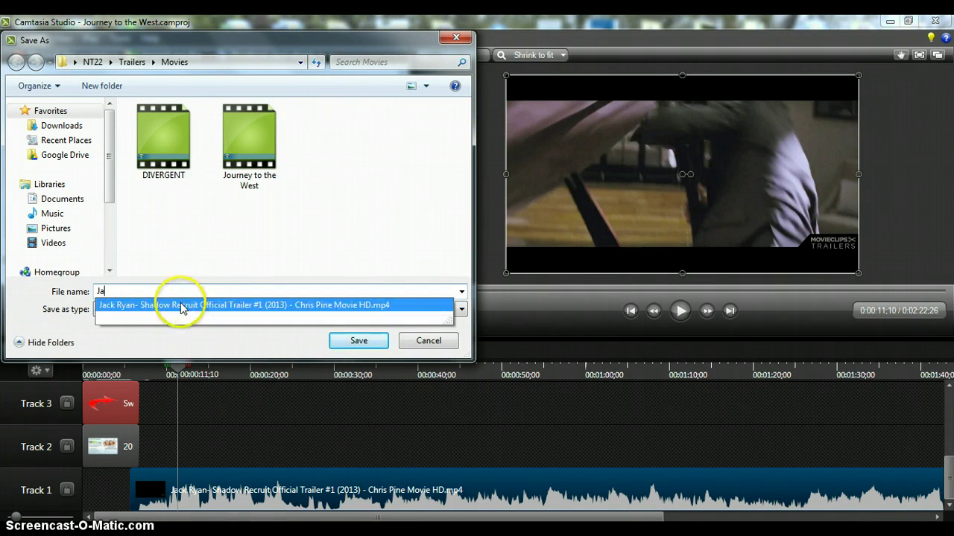
pyautogui.click(182, 305)
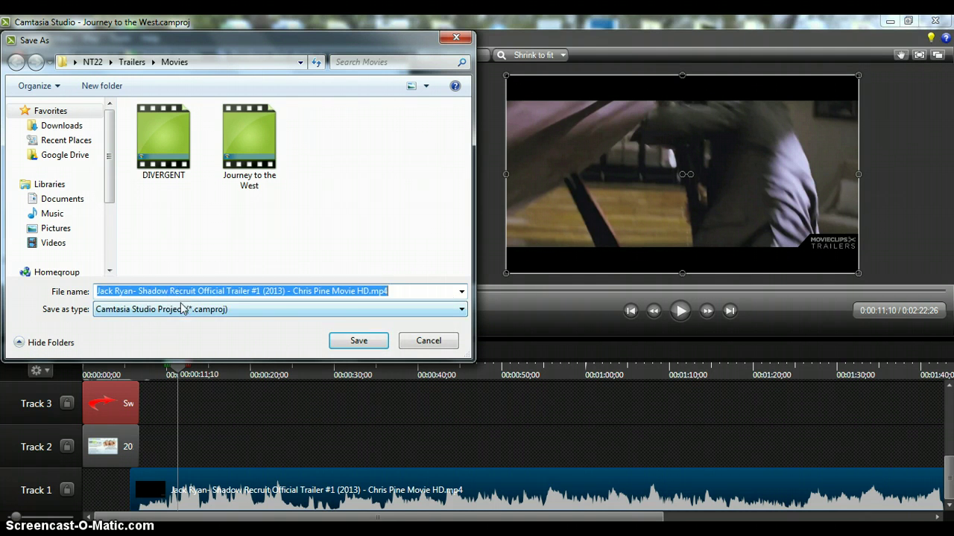
pyautogui.click(388, 291)
pyautogui.press('BackSpace')
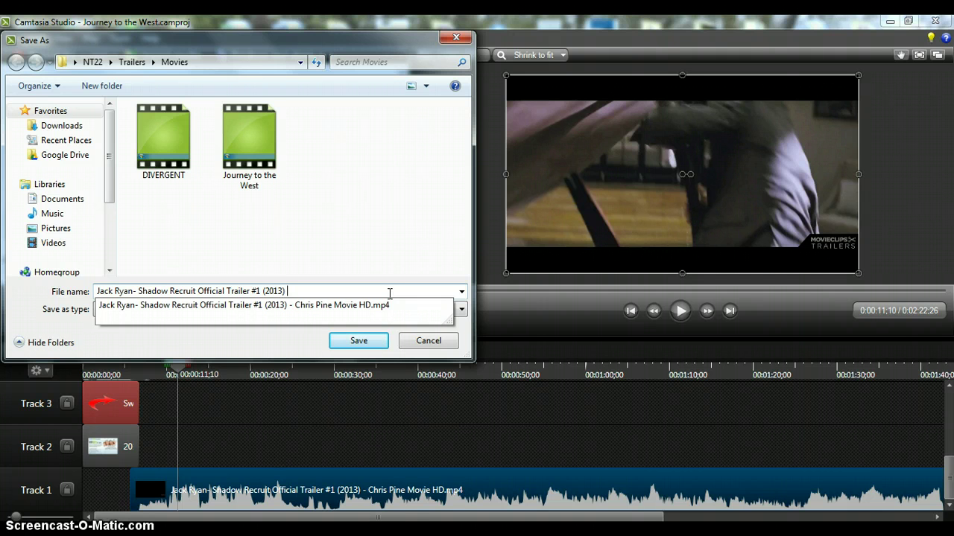
pyautogui.click(358, 339)
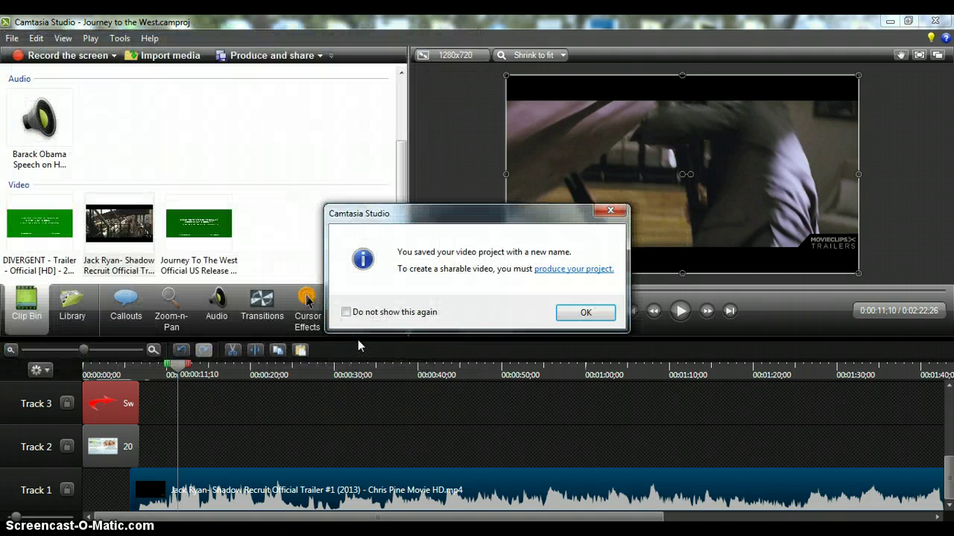
# - Dismiss the saved-as-new-name message and bring the Camtasia project back from the taskbar
pyautogui.click(584, 314)
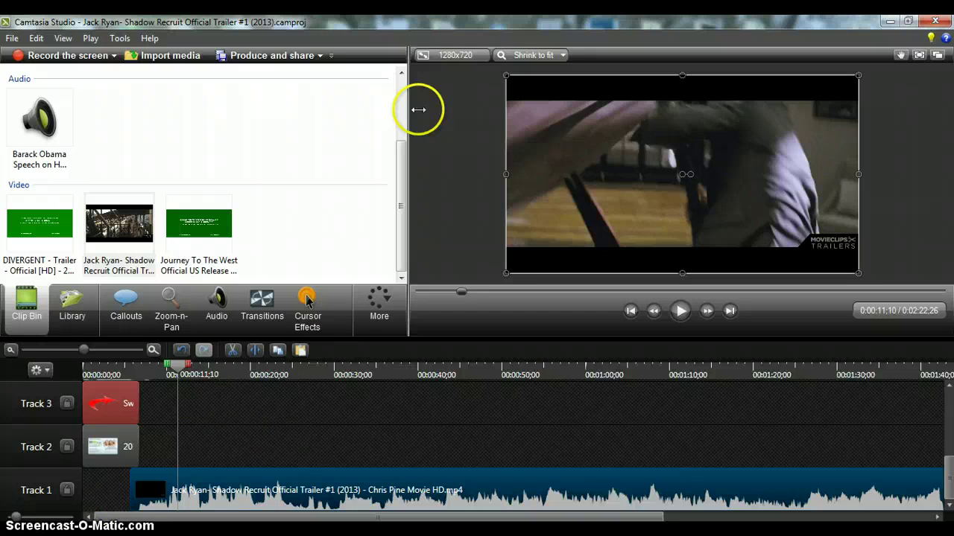
pyautogui.click(886, 22)
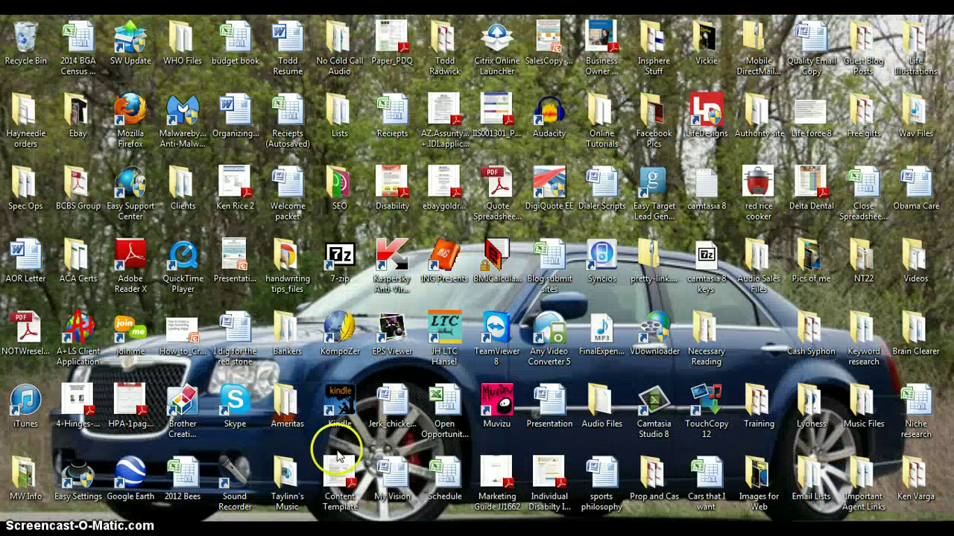
pyautogui.moveTo(235, 533)
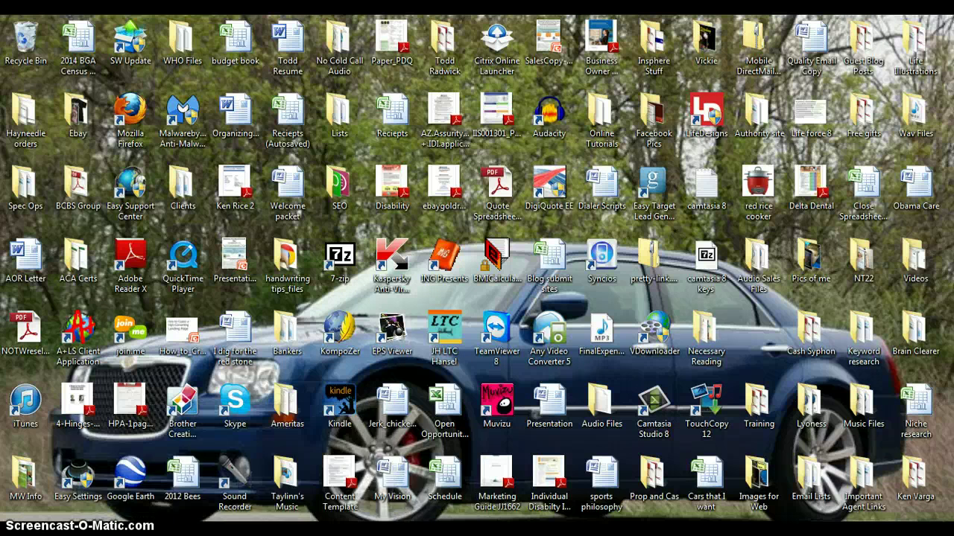
pyautogui.click(343, 530)
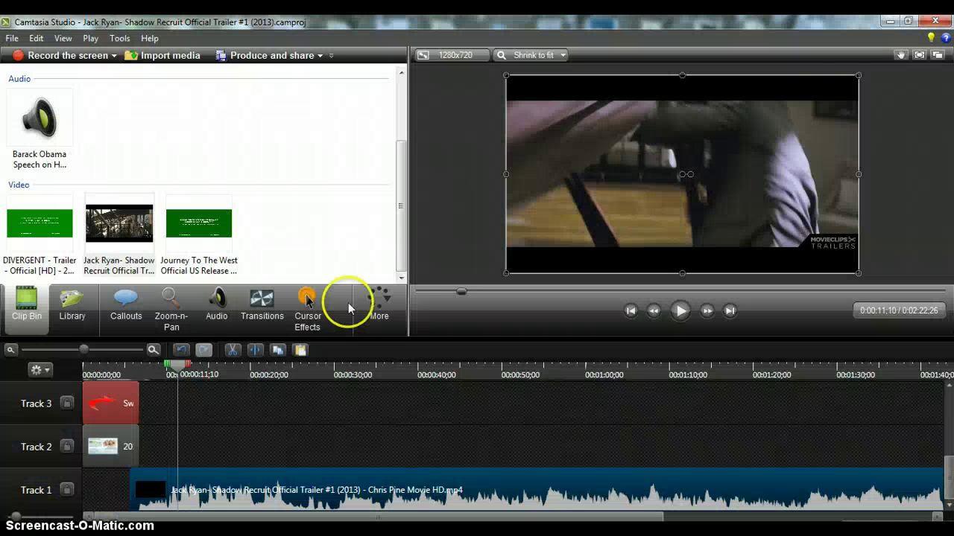
# - Start Share to YouTube from Produce and share, continuing past the warning and sign-in page
pyautogui.click(319, 56)
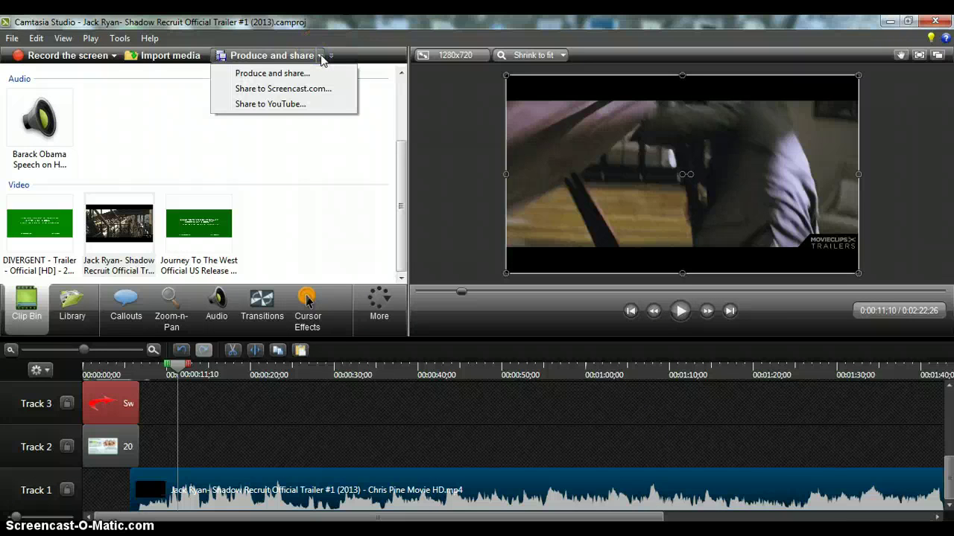
pyautogui.click(288, 105)
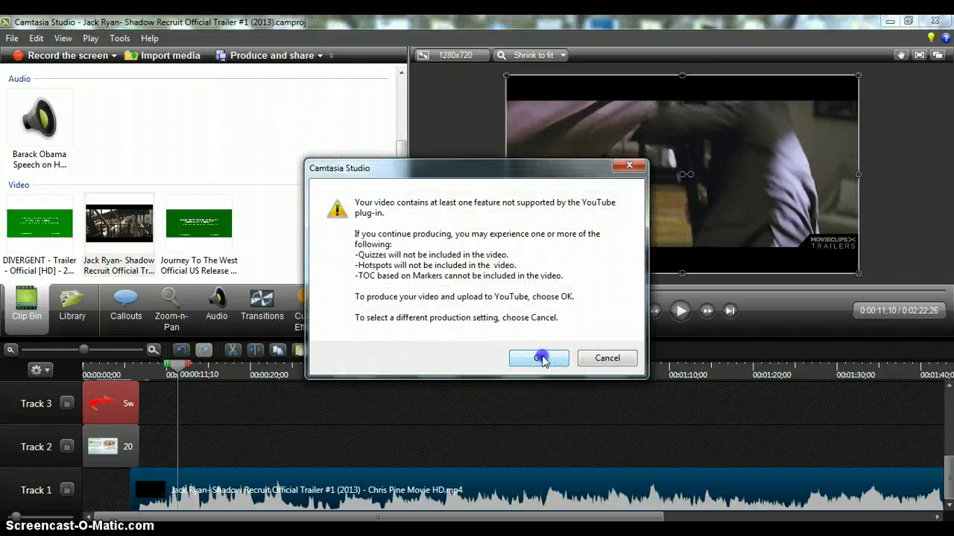
pyautogui.click(541, 358)
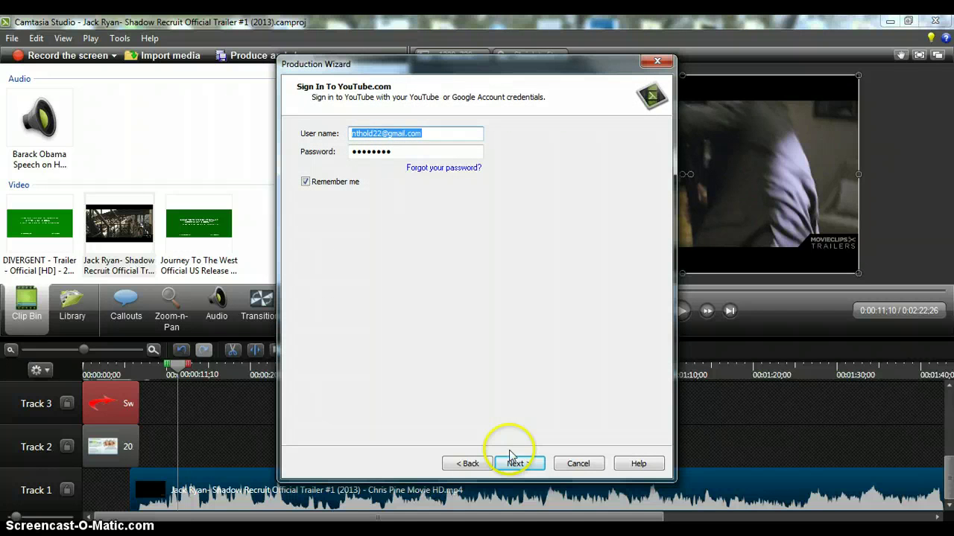
pyautogui.click(517, 463)
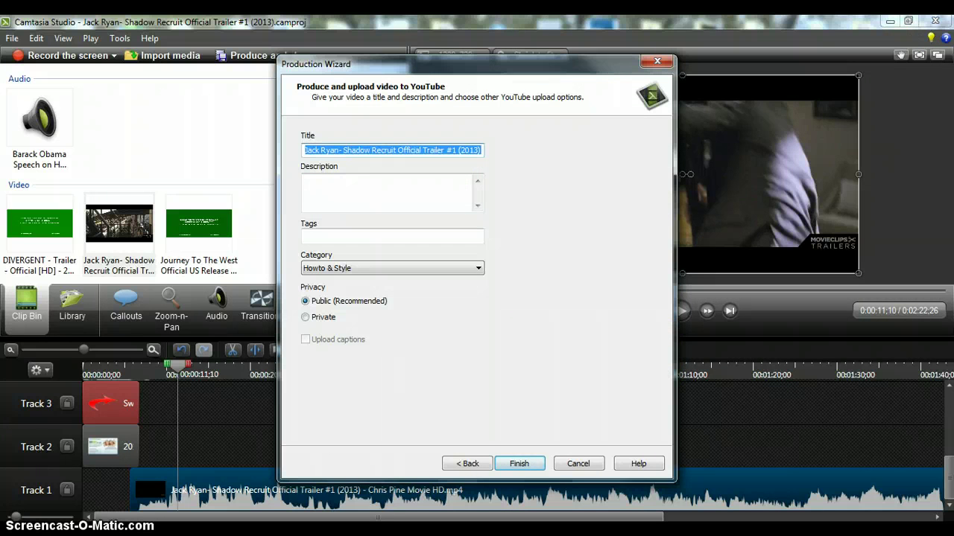
pyautogui.click(237, 535)
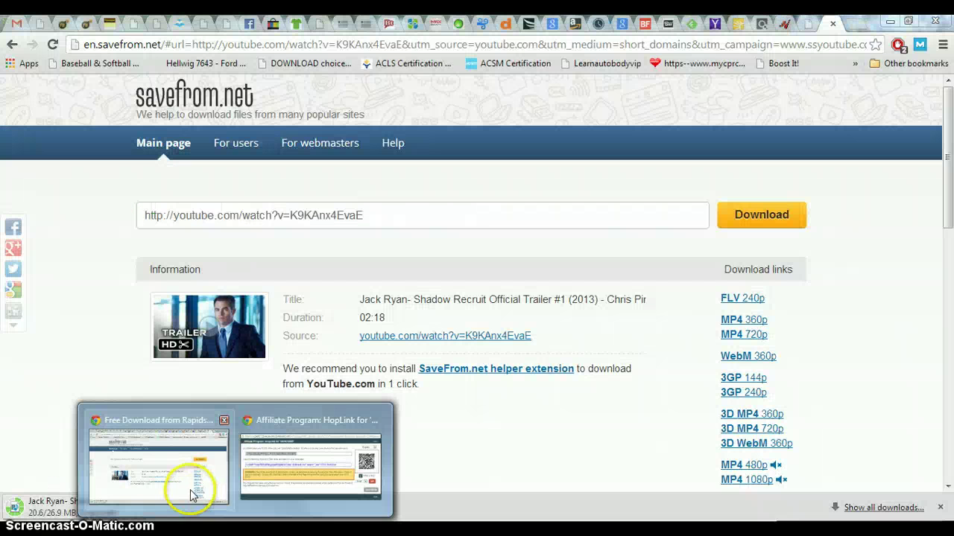
# - In Chrome, close the savefrom.net tab and switch to the ComingSoon.net Jack Ryan tab
pyautogui.click(189, 485)
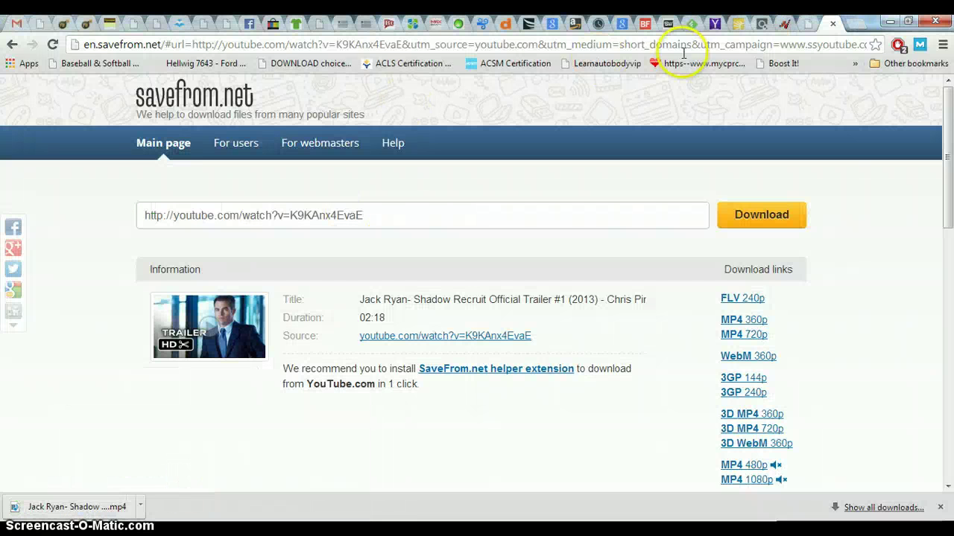
pyautogui.click(833, 24)
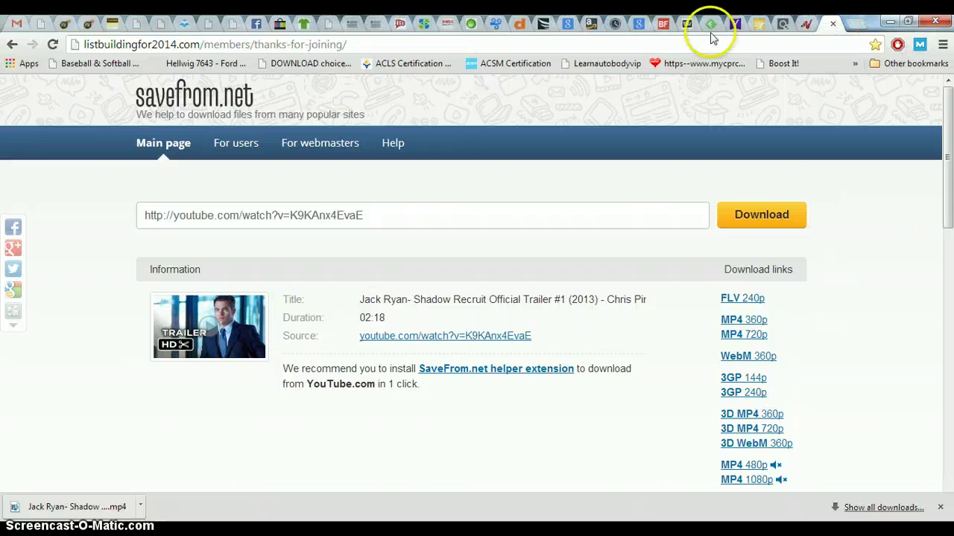
pyautogui.click(471, 26)
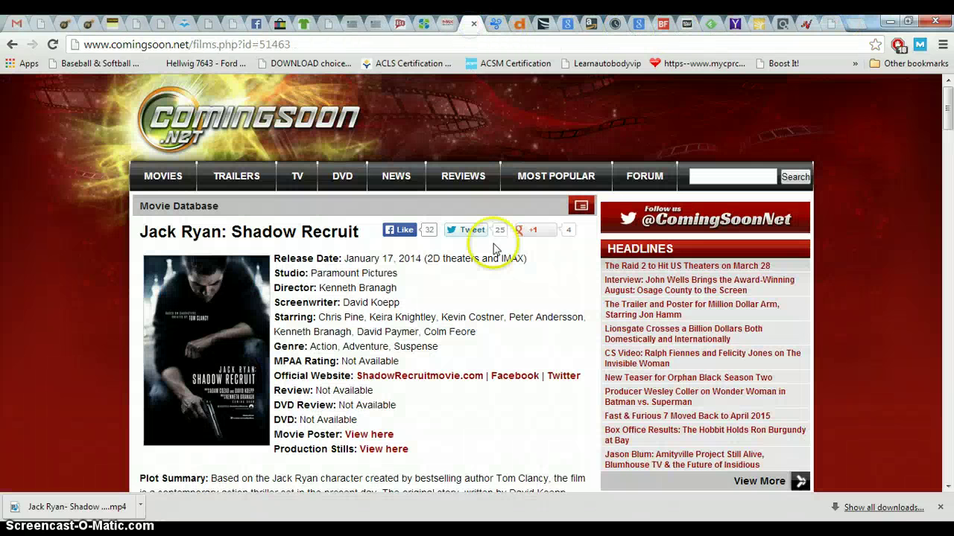
# - Scroll down the film page and follow its Trailer (10.3.13) player link
pyautogui.scroll(-3, 946, 119)
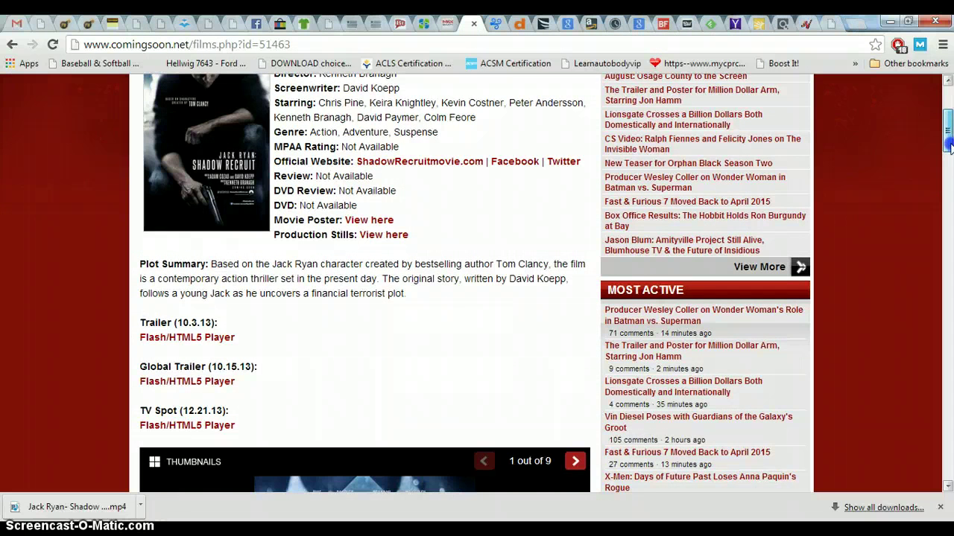
pyautogui.click(310, 286)
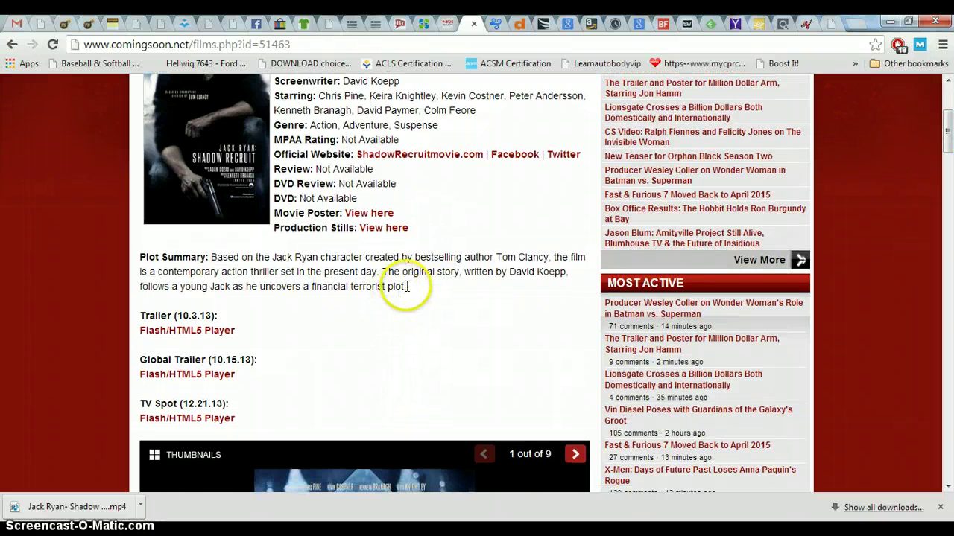
pyautogui.click(357, 276)
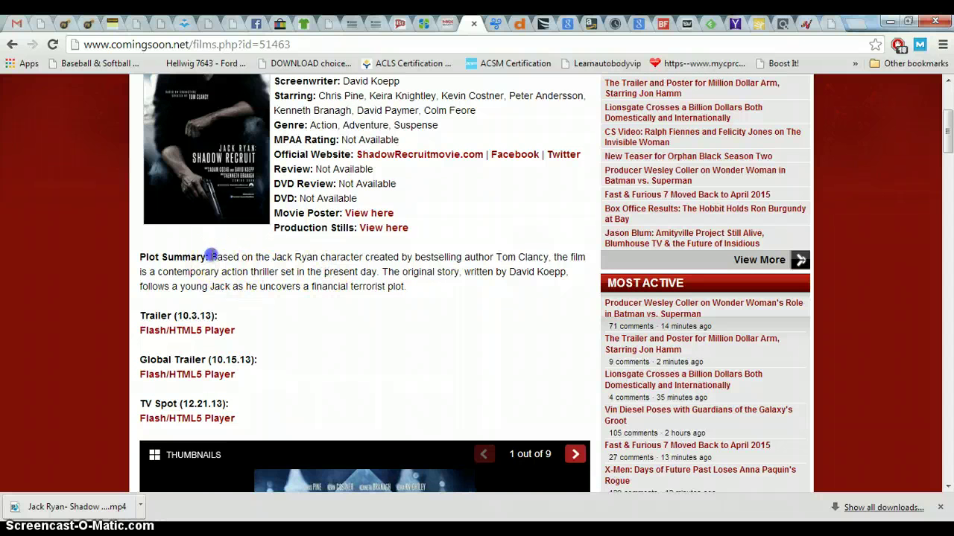
pyautogui.click(257, 274)
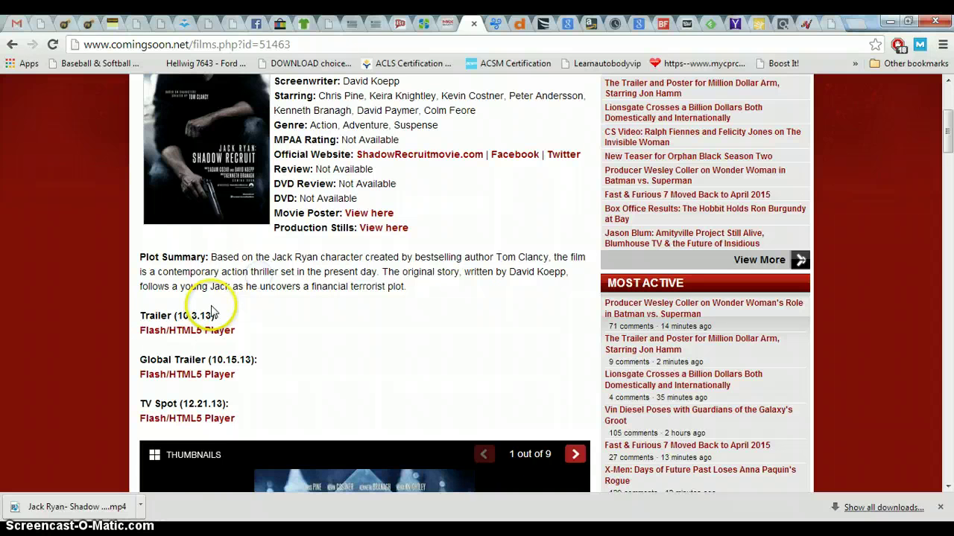
pyautogui.click(197, 330)
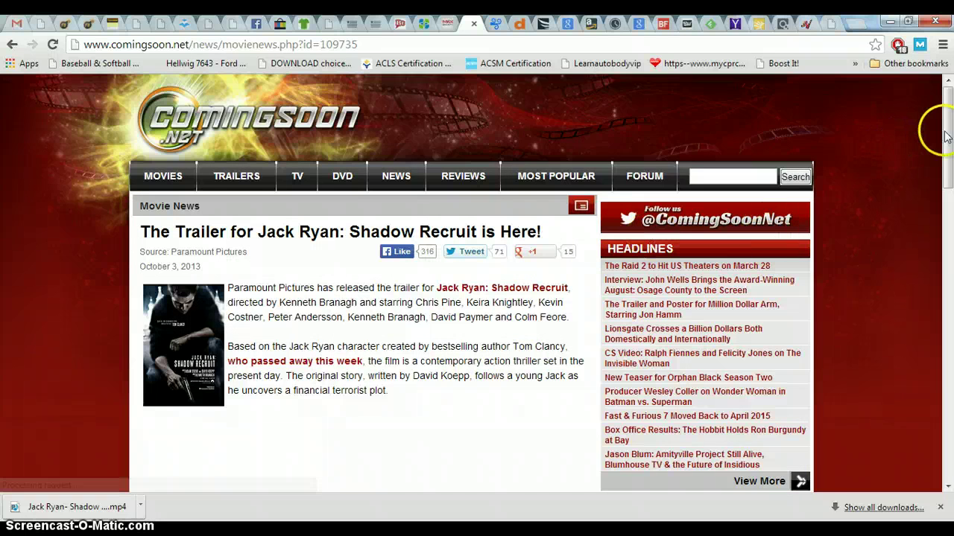
pyautogui.moveTo(944, 145); pyautogui.dragTo(944, 167)
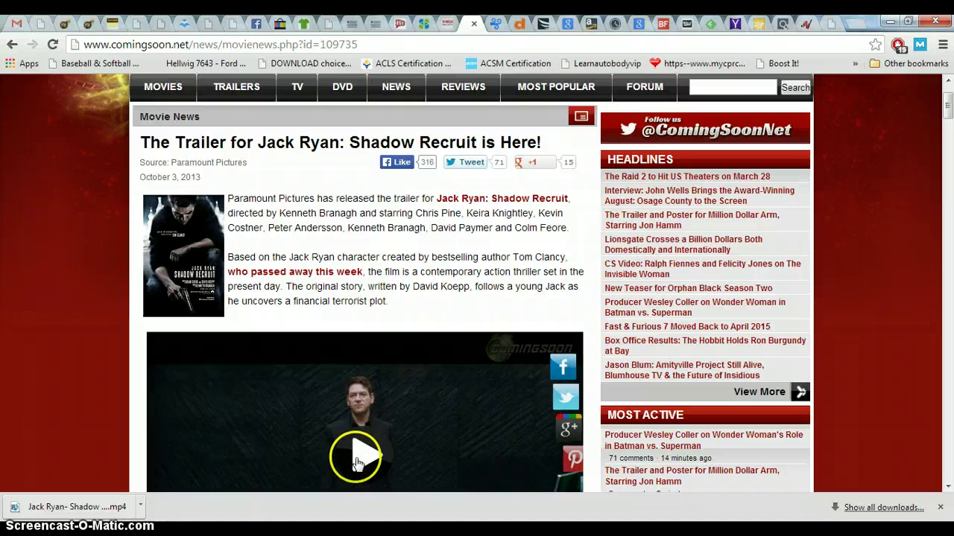
pyautogui.click(392, 304)
pyautogui.click(380, 250)
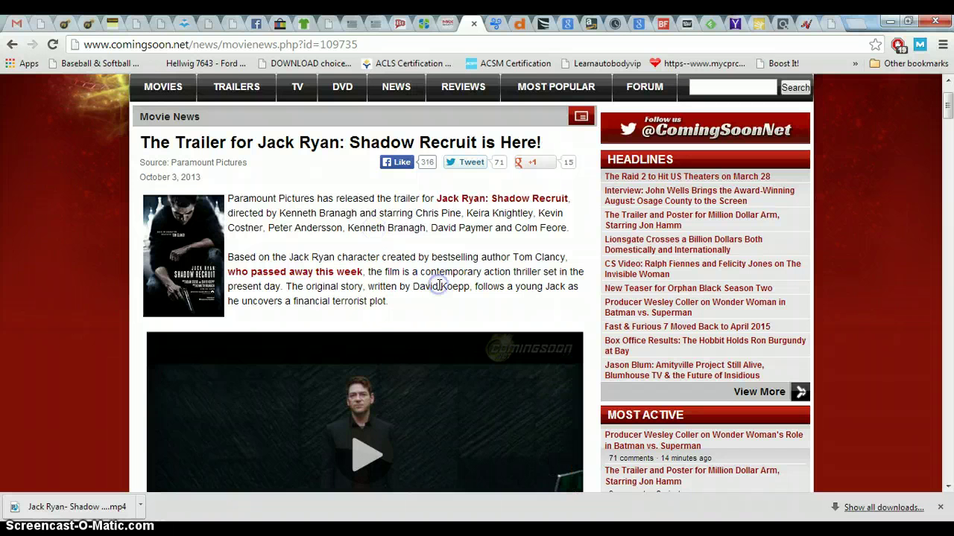
pyautogui.click(393, 266)
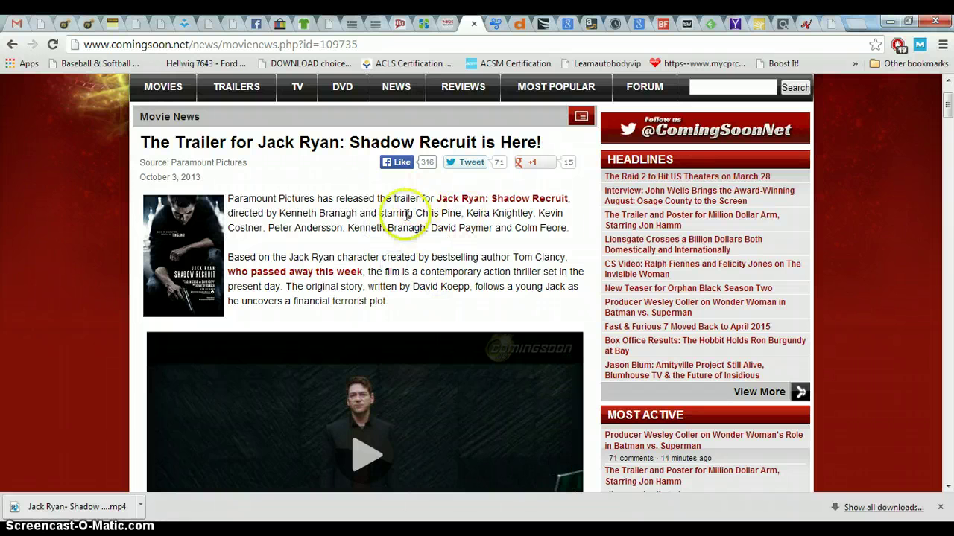
pyautogui.moveTo(290, 528)
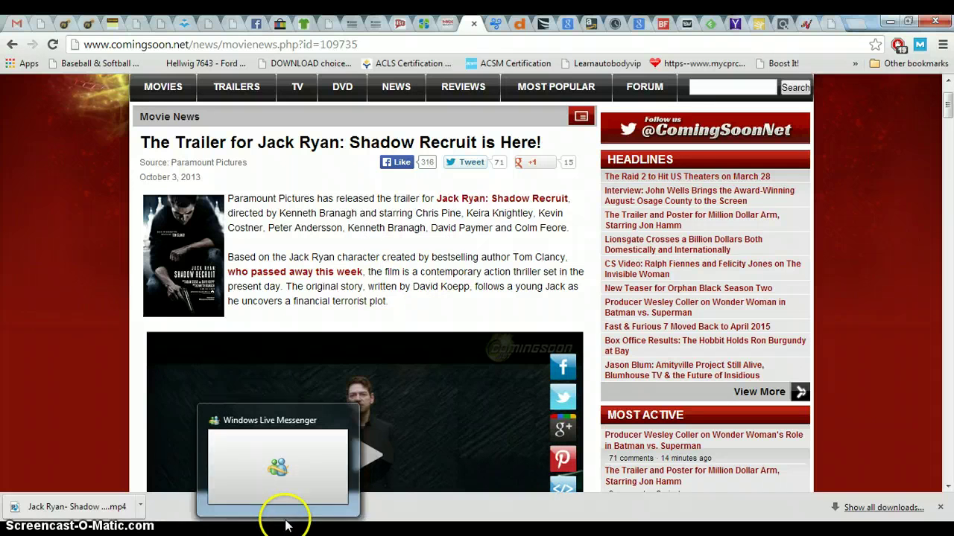